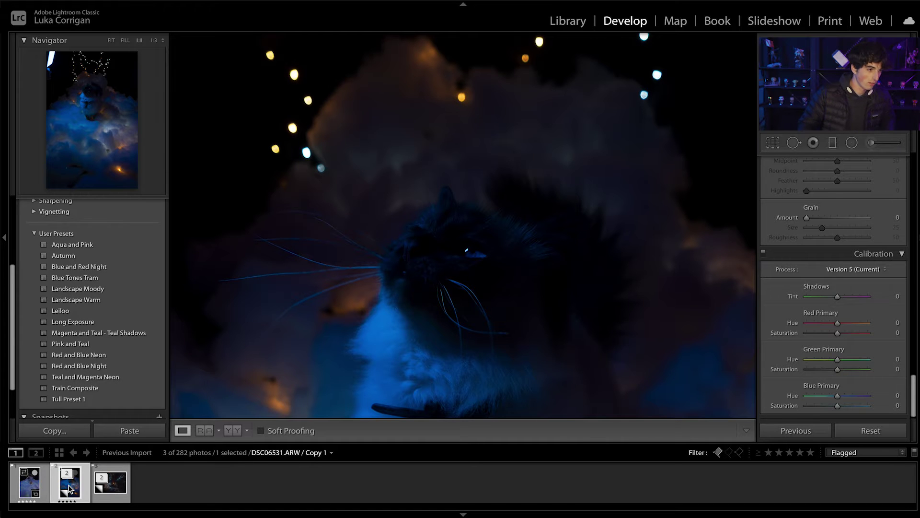
Raise the exposure of the dark cat-in-clouds photo to +2.70 after comparing it with the clouds-only photo.
click(489, 305)
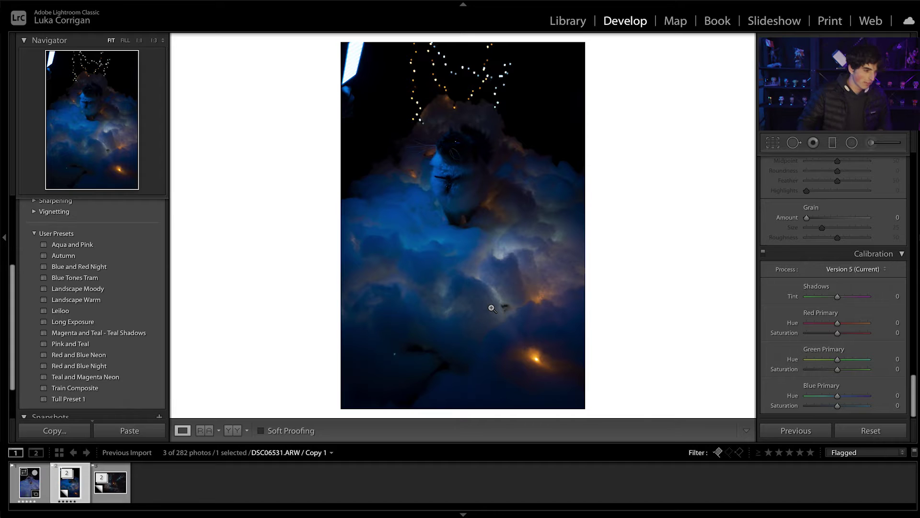
click(116, 486)
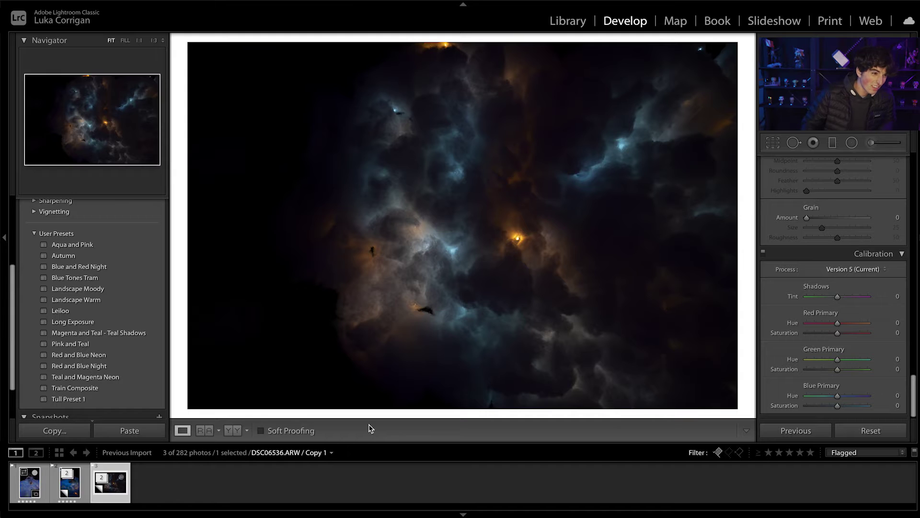
click(64, 488)
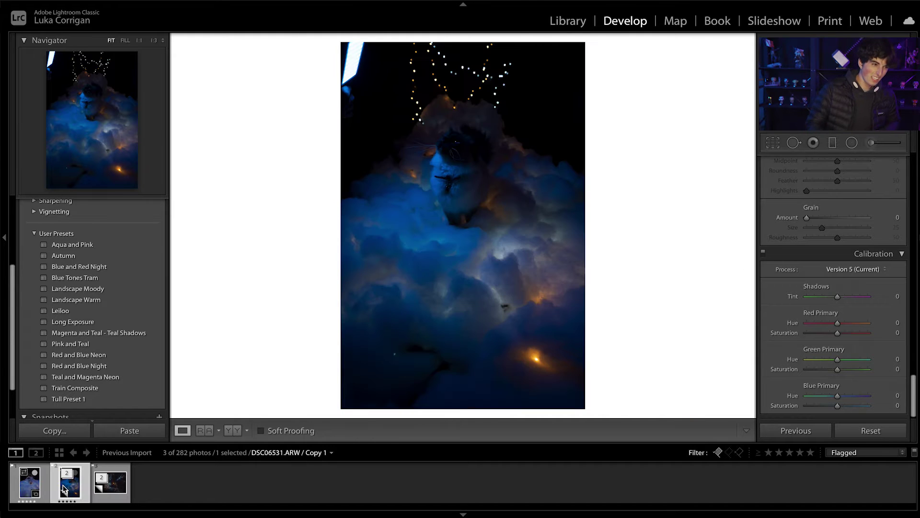
scroll(795, 274, up, 15)
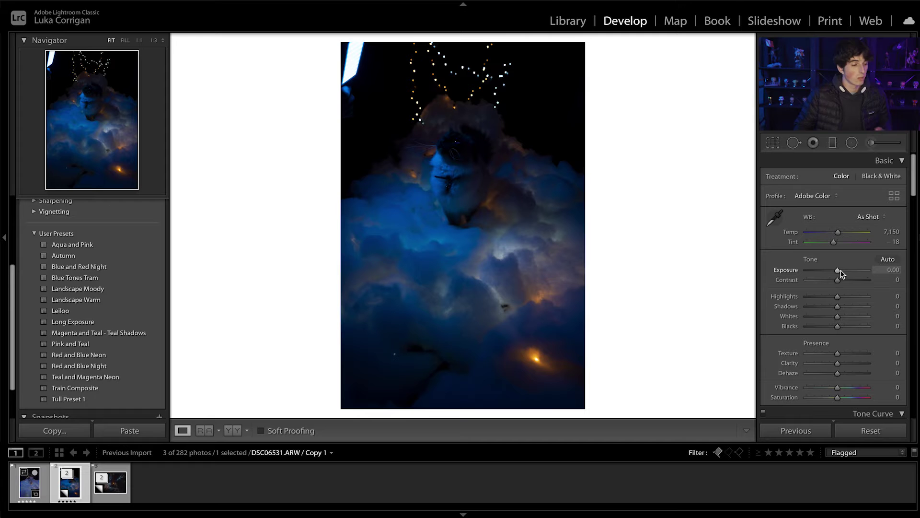
drag(837, 272, 853, 271)
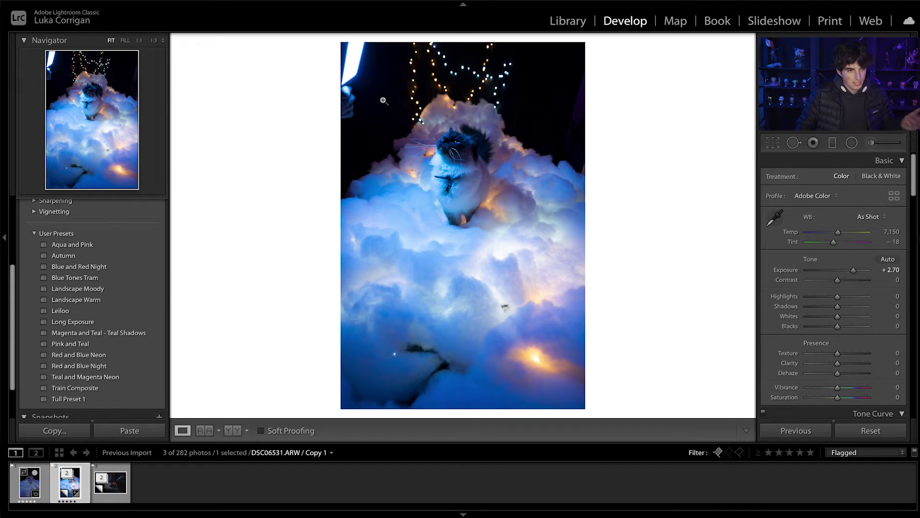
Set the exposure of the clouds-only photo to +1.90.
click(110, 482)
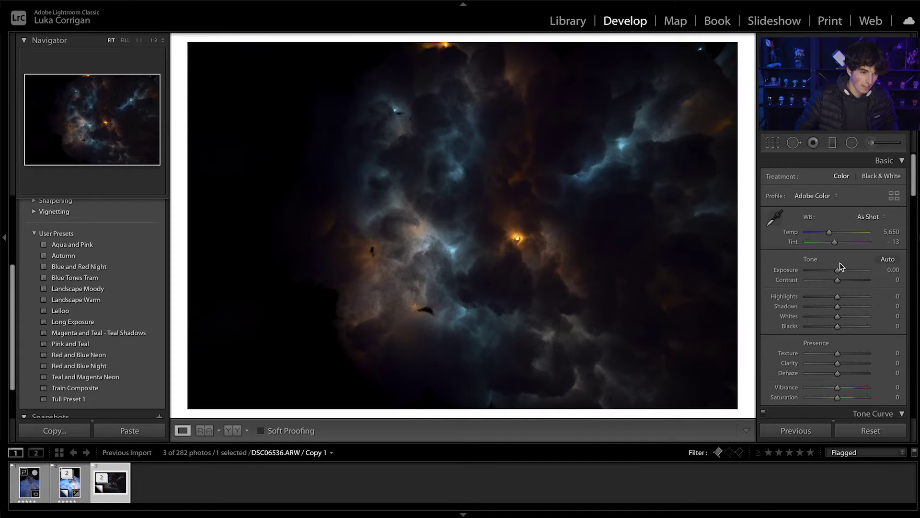
drag(841, 267, 853, 268)
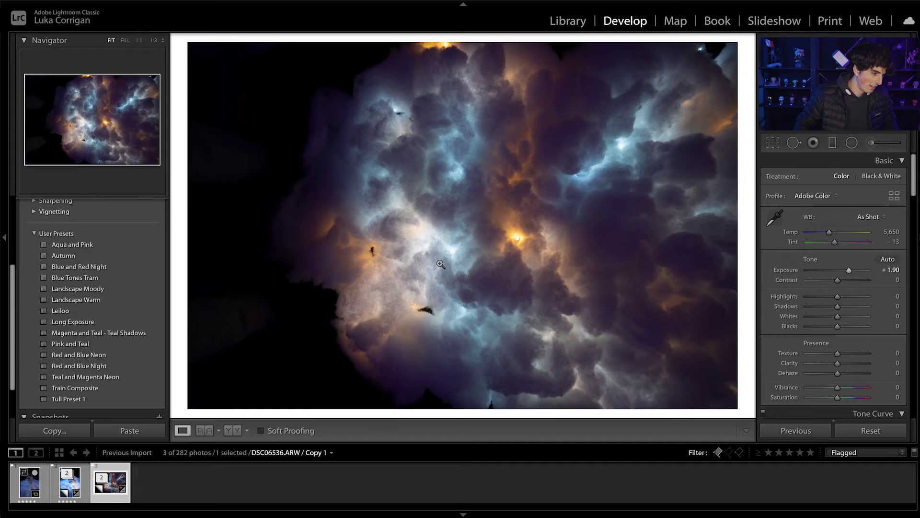
Reset the exposure of the unedited cat photo copy to its default.
click(66, 489)
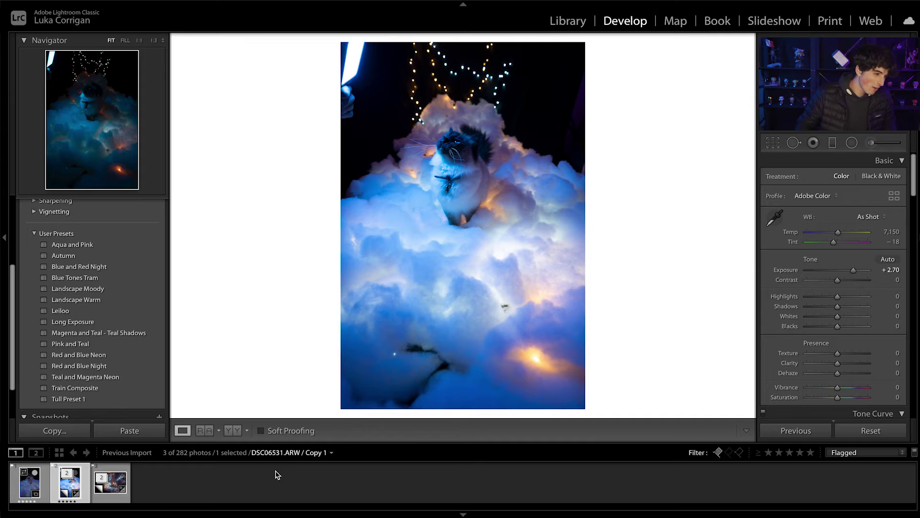
double_click(856, 274)
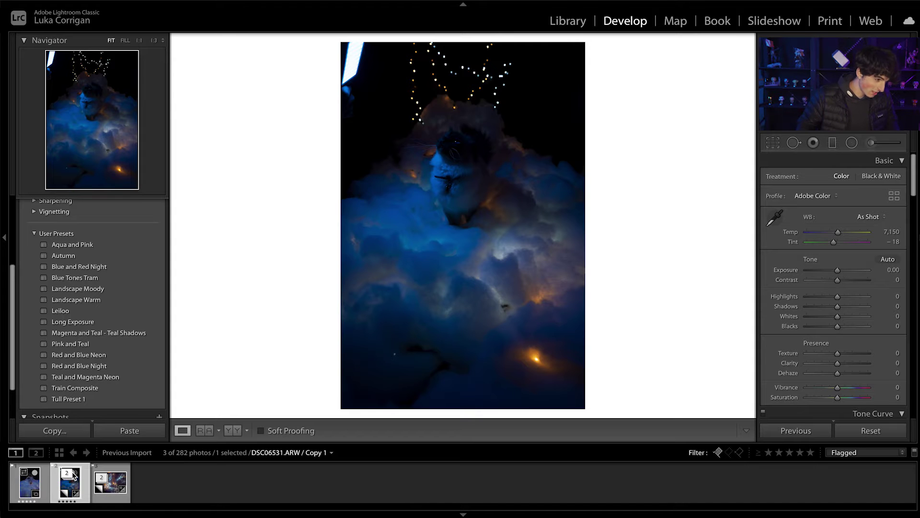
Review the edited cat photo's Basic, Tone Curve, Split Toning, Detail and Lens Corrections settings.
click(138, 479)
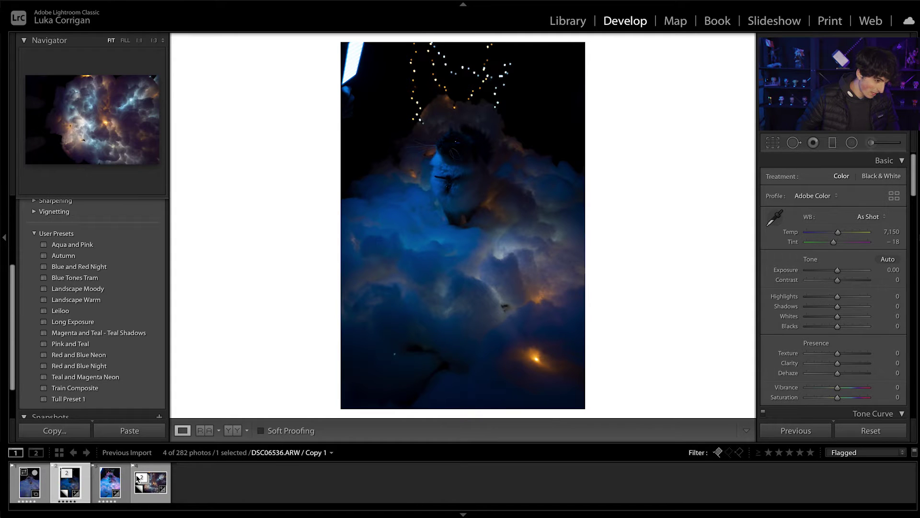
click(111, 483)
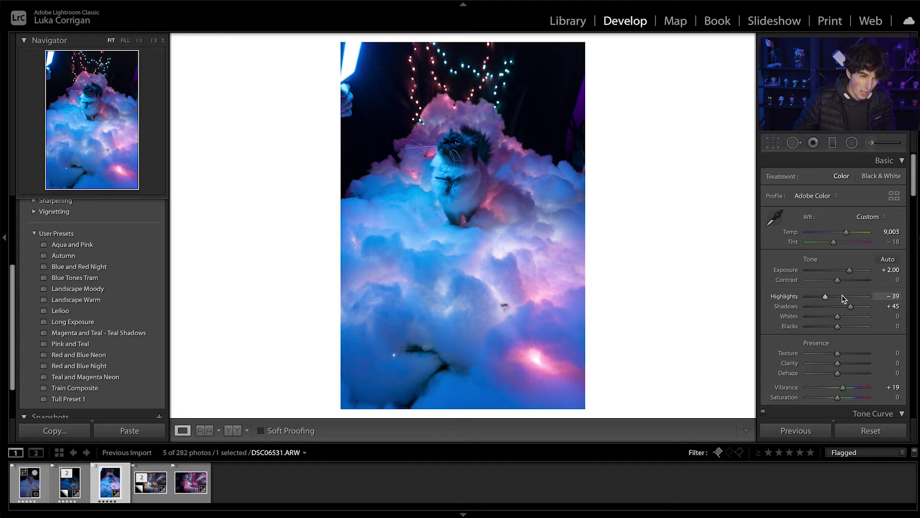
scroll(838, 290, down, 3)
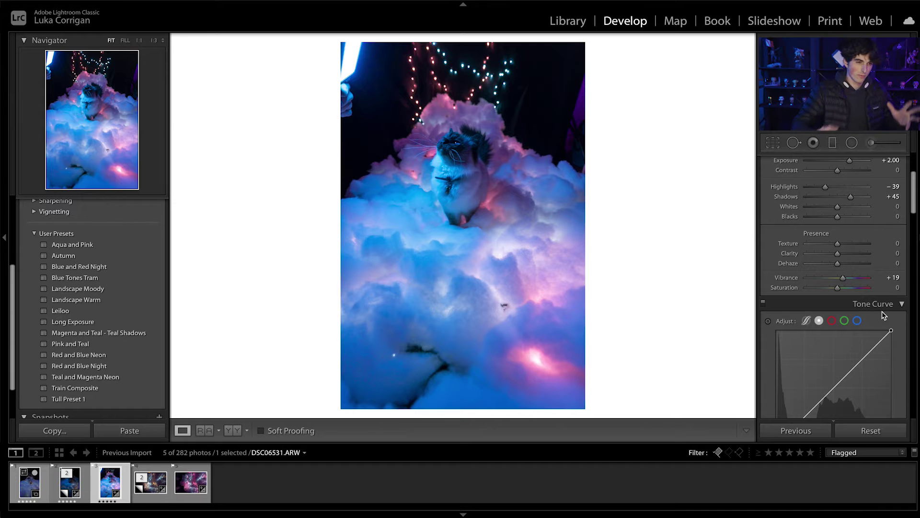
scroll(882, 311, down, 2)
scroll(876, 314, down, 10)
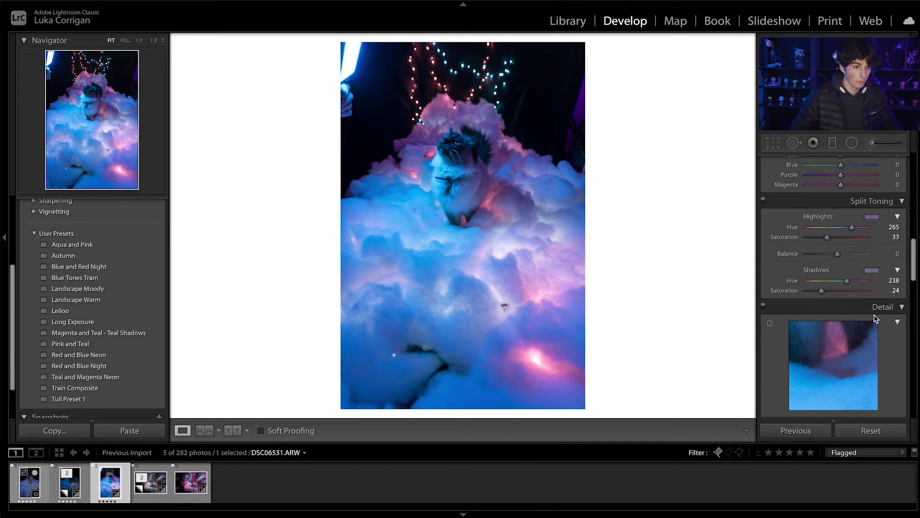
scroll(865, 315, down, 6)
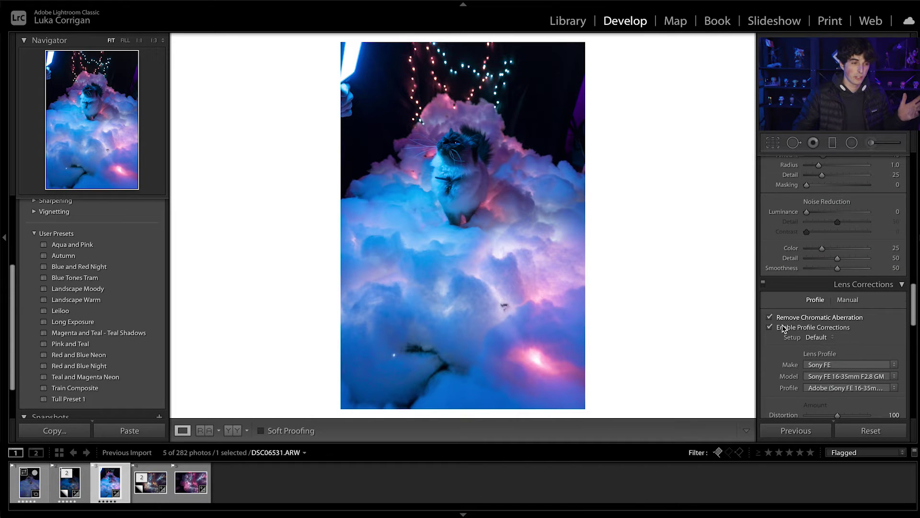
scroll(785, 322, down, 2)
Compare the edited cat photo with and without lens profile corrections, leaving the corrections enabled.
click(769, 263)
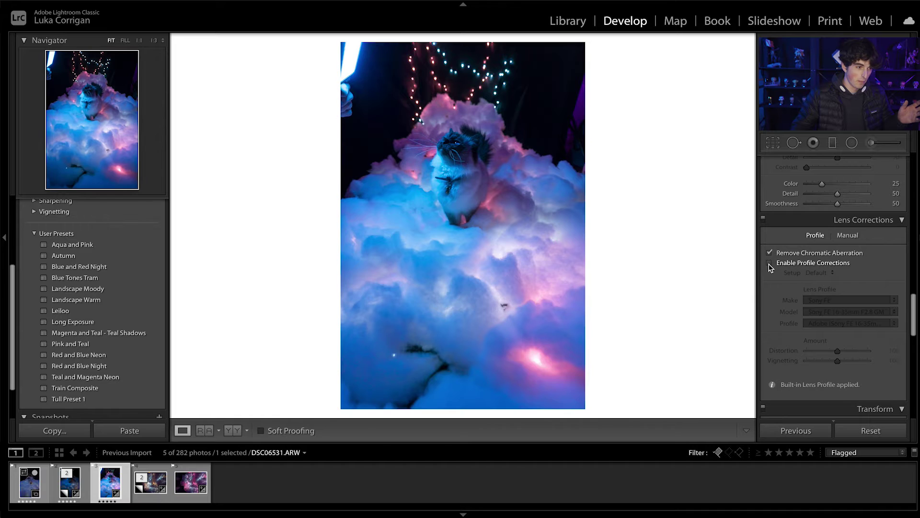
click(769, 263)
click(769, 263)
click(769, 263)
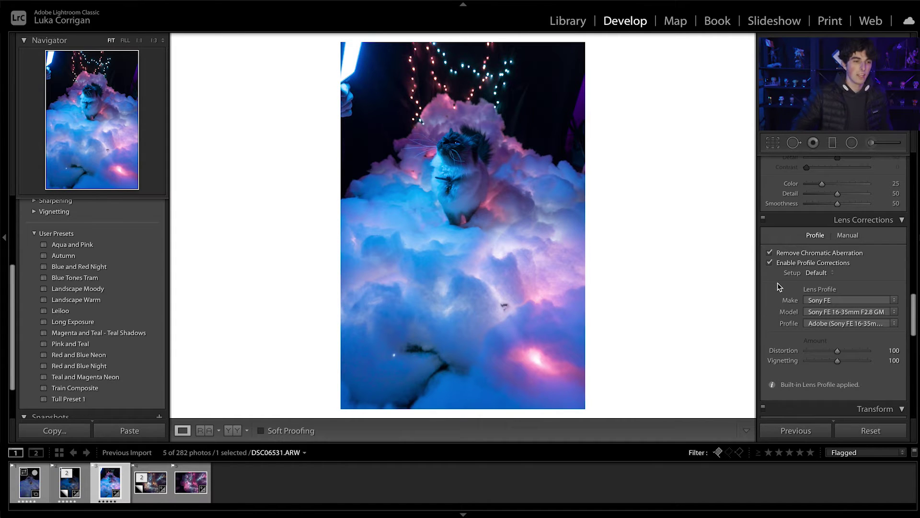
Try shifting the Green Primary hue in the cat photo's Calibration settings and reset it to 0.
scroll(779, 283, down, 8)
scroll(783, 248, down, 3)
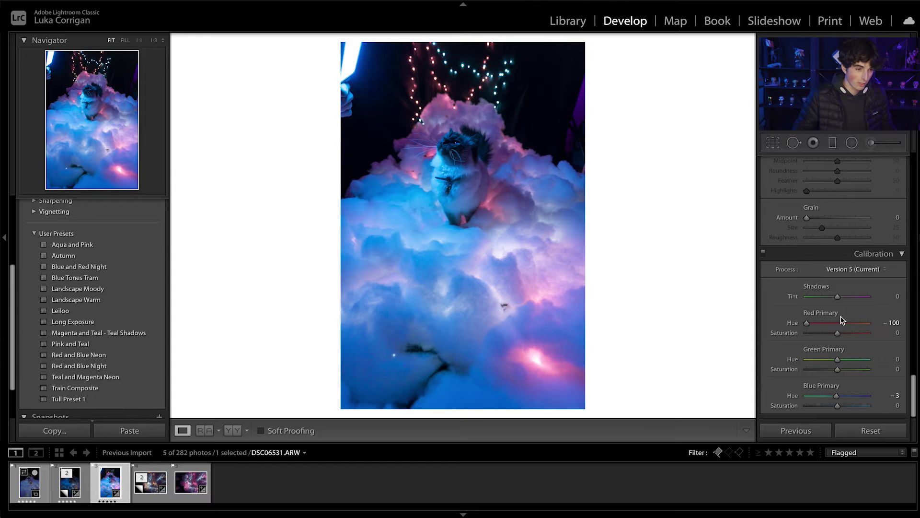
mouse_move(808, 323)
mouse_down()
mouse_move(852, 325)
mouse_move(807, 323)
mouse_up()
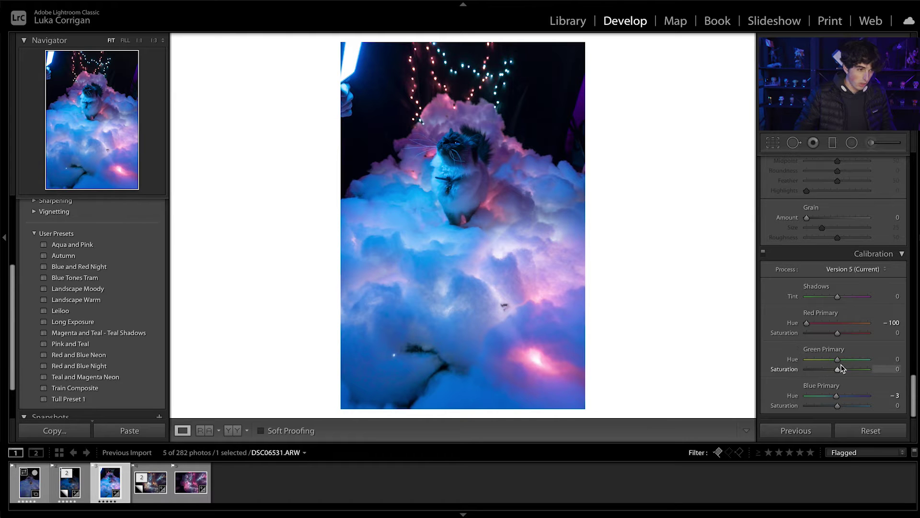
drag(837, 359, 878, 364)
double_click(863, 363)
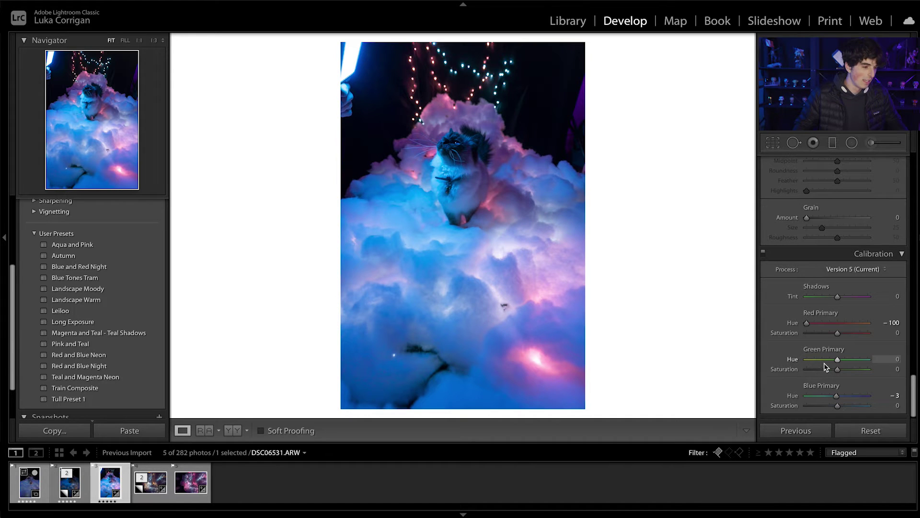
Open the edited cat photo and the edited pink clouds photo together in Adobe Photoshop 2020.
super+click(191, 488)
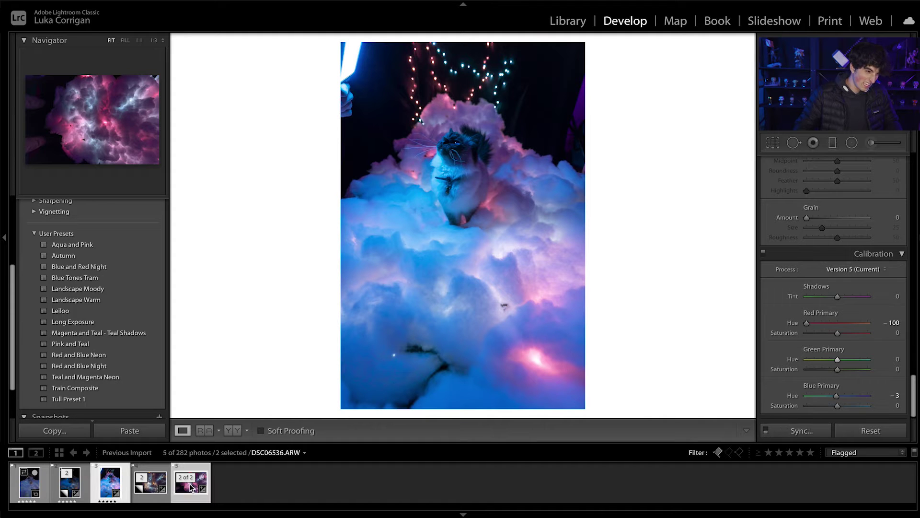
right_click(191, 488)
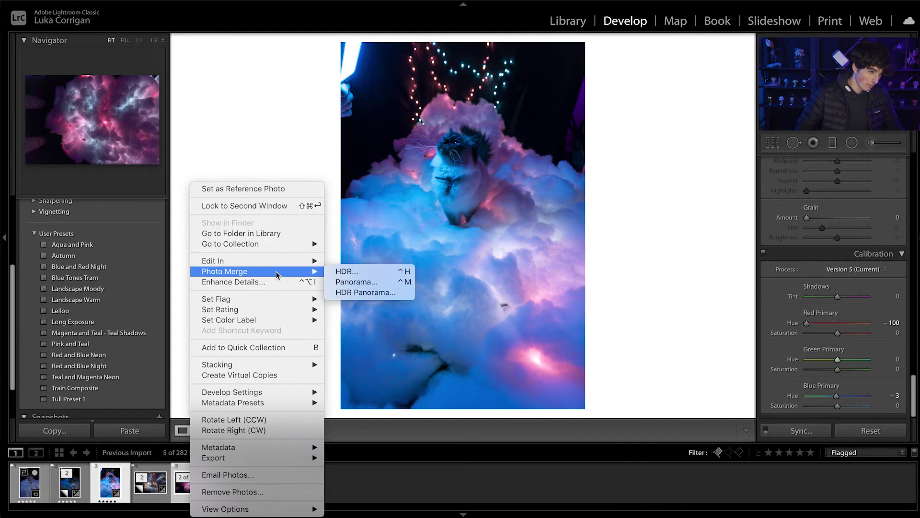
mouse_move(284, 263)
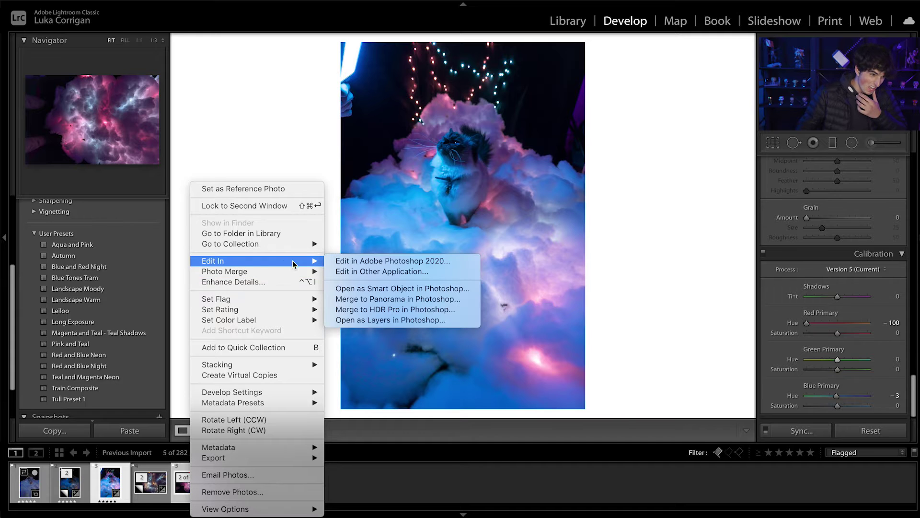
click(398, 266)
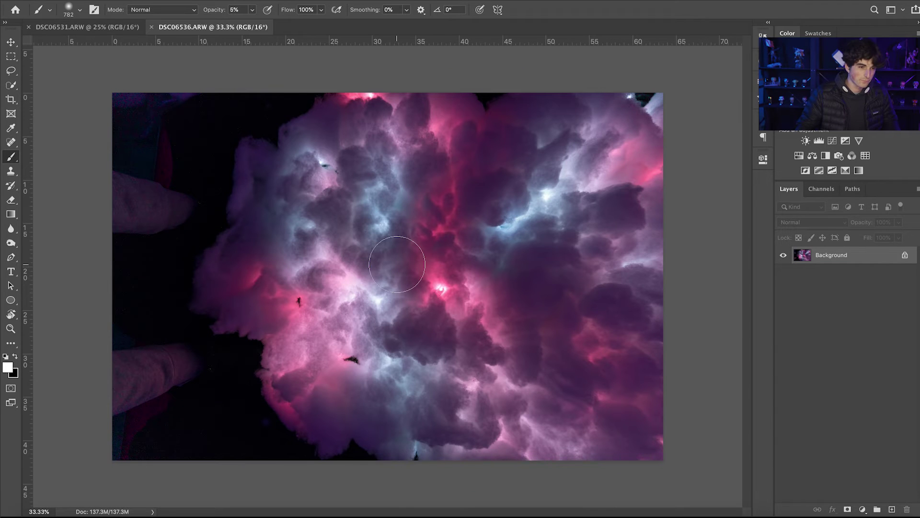
Unlock the clouds image's background, bring it into the DSC06531 document over the cat, and unlock that document's Background layer.
key(v)
click(904, 256)
drag(321, 312, 70, 38)
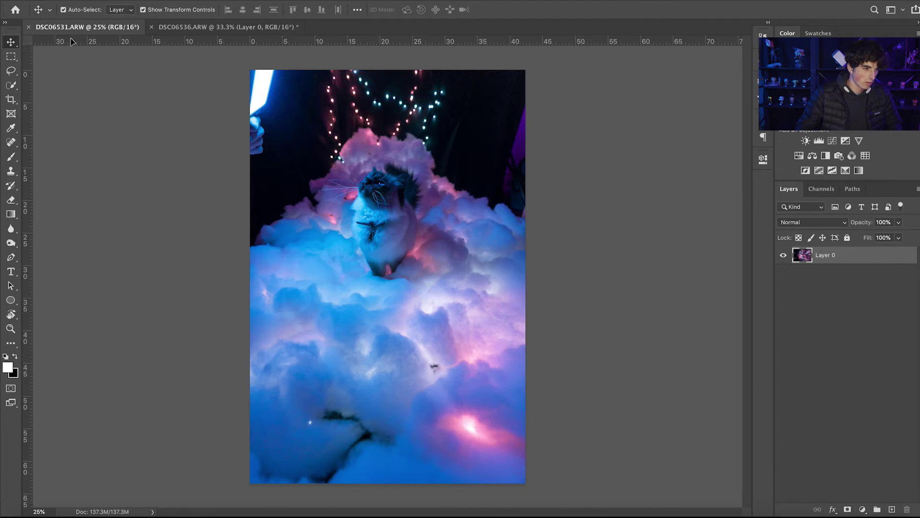
drag(352, 226, 370, 228)
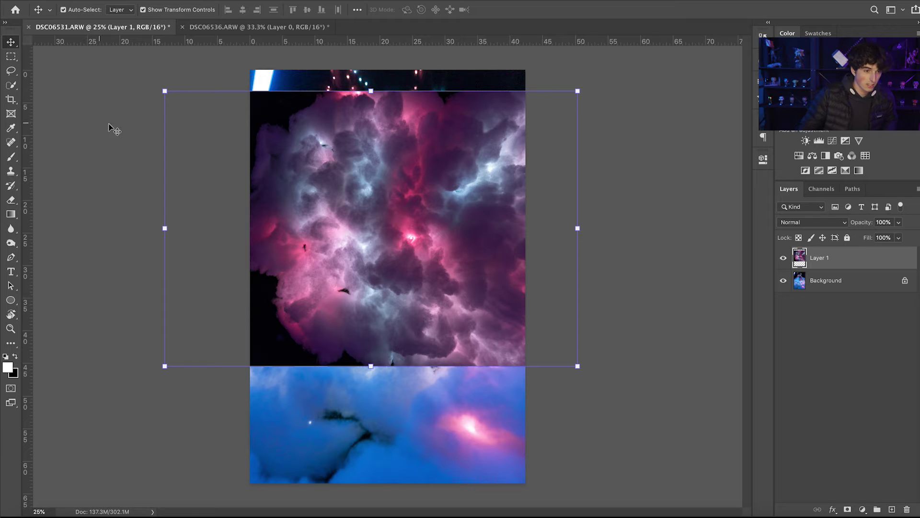
click(905, 281)
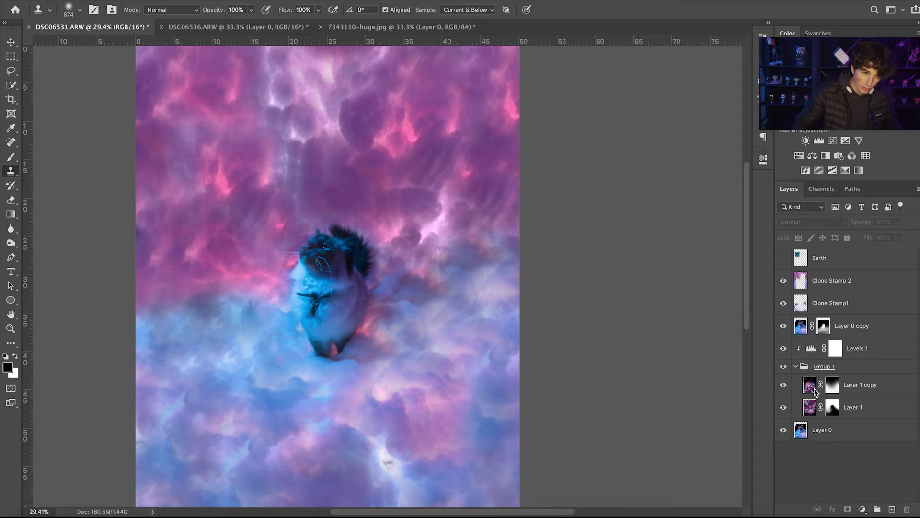
Collapse Group 1 and hide every layer above Layer 0 so only the original cat photo shows.
click(796, 366)
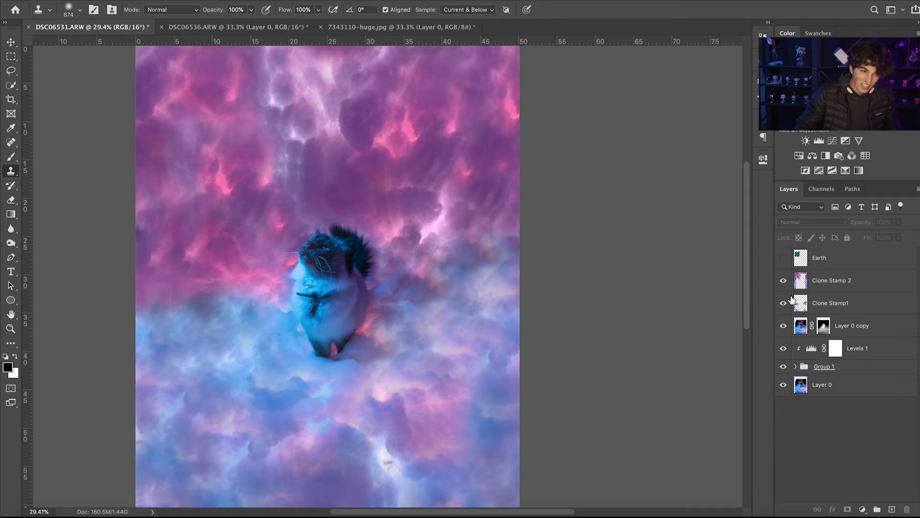
drag(787, 280, 789, 361)
click(787, 367)
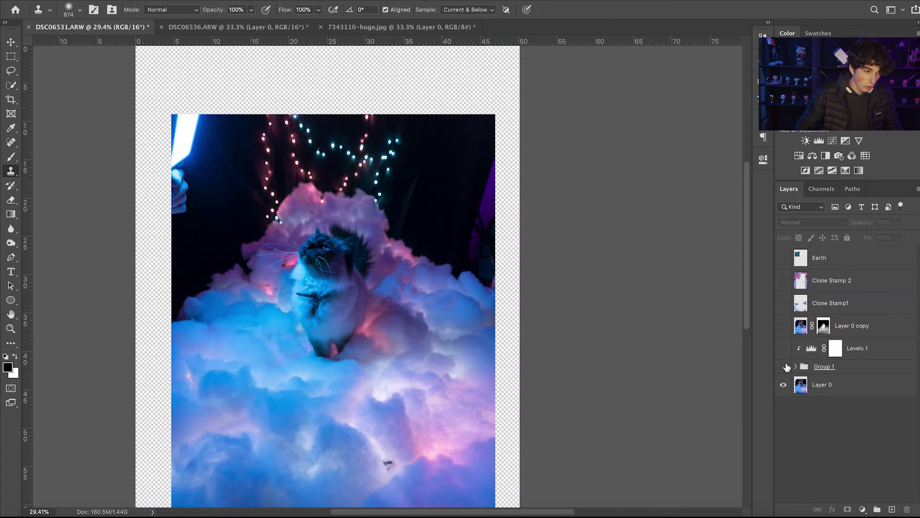
drag(330, 342, 331, 316)
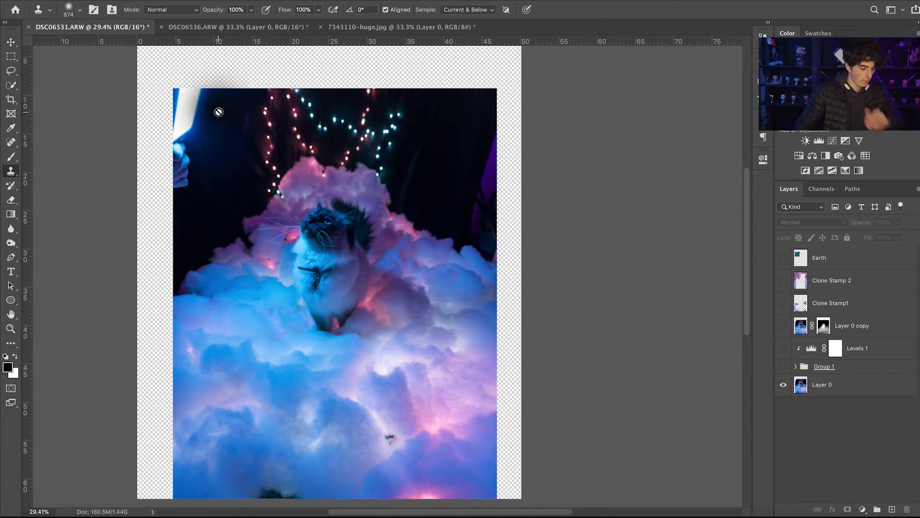
key(v)
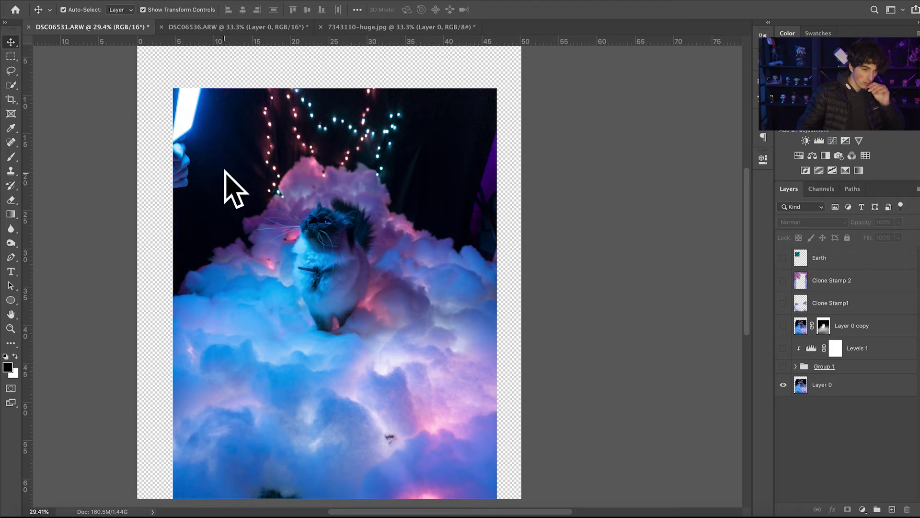
Show Group 1, Levels 1 and Layer 0 copy one by one, comparing the clouds with and without the Levels adjustment.
click(783, 367)
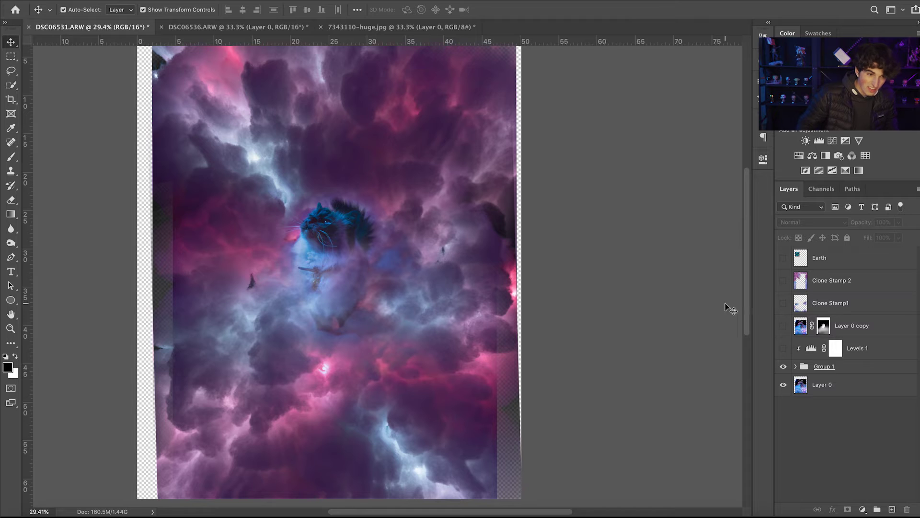
click(782, 349)
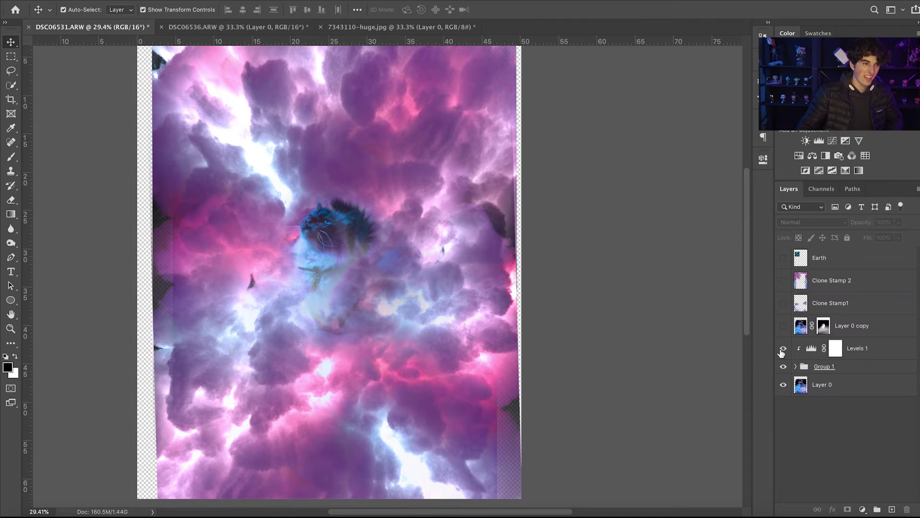
click(782, 349)
click(782, 350)
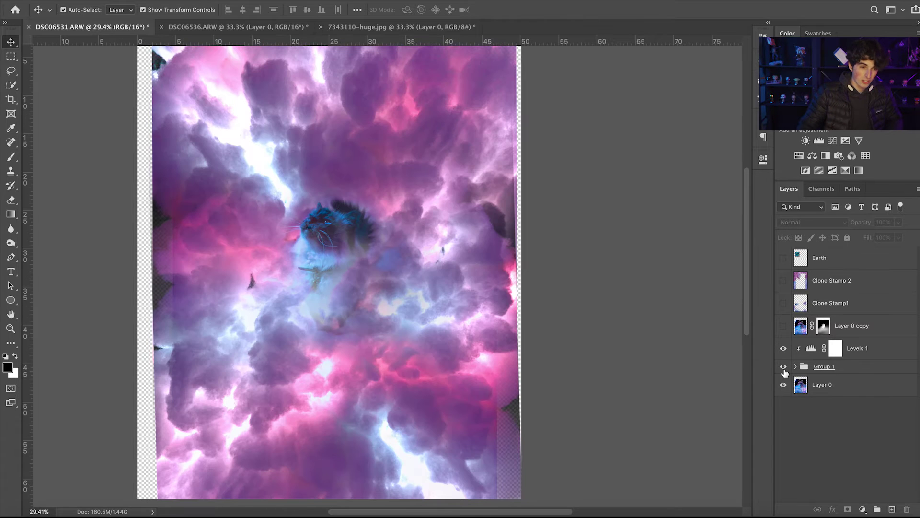
mouse_move(783, 367)
mouse_down()
mouse_move(783, 350)
mouse_move(783, 367)
mouse_up()
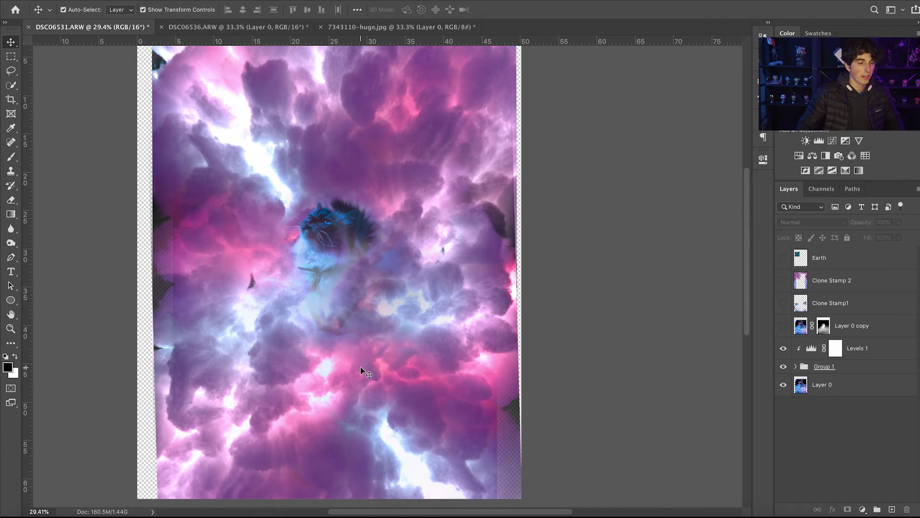
click(780, 327)
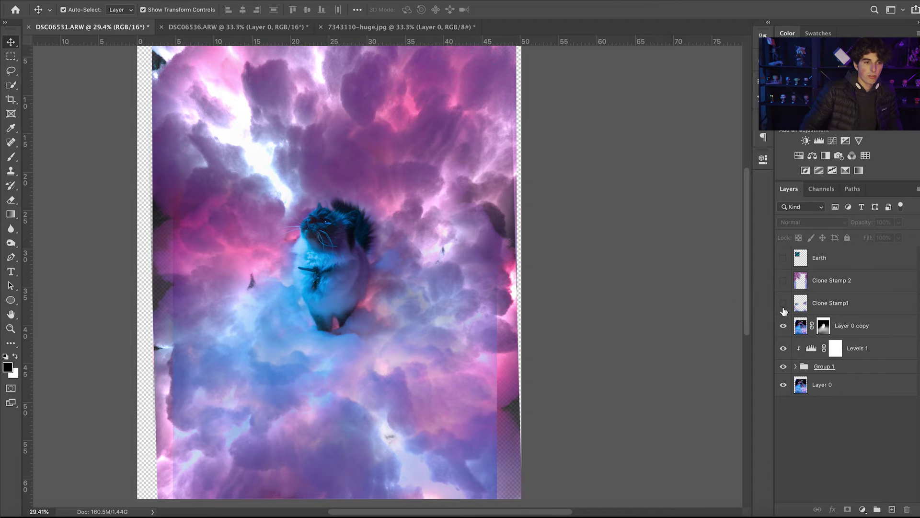
Show Clone Stamp1 and Clone Stamp 2, plus the Camera Raw-filtered Clone Stamp 2 copy and Clone Stamp 2 copy 2 in DSC06531-Edit.tif.
drag(782, 304, 781, 290)
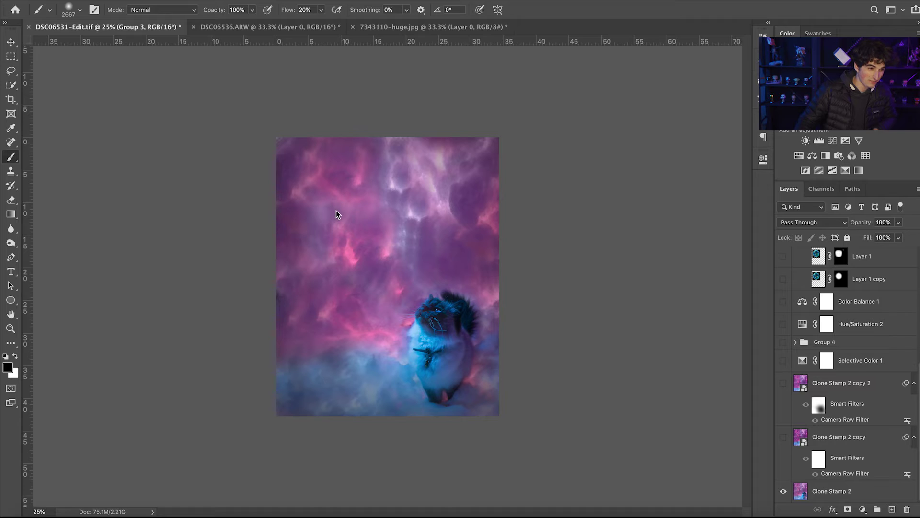
click(783, 437)
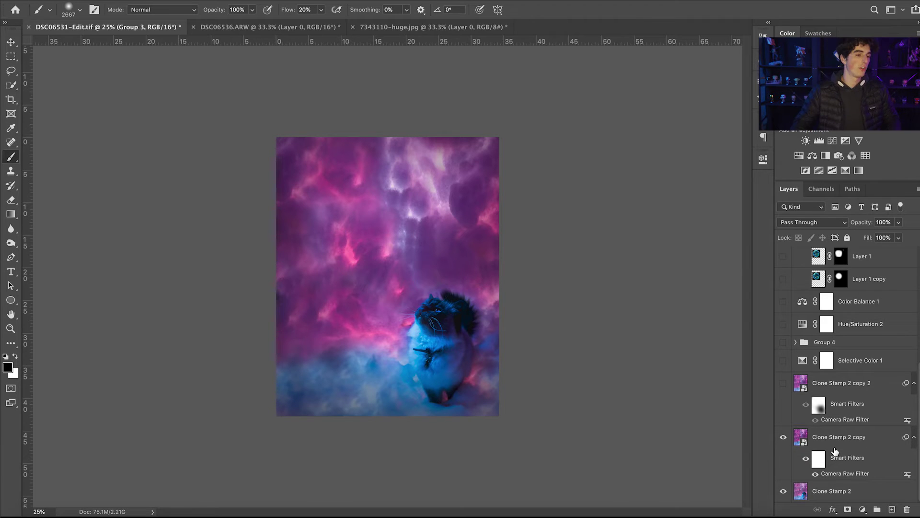
scroll(841, 439, up, 1)
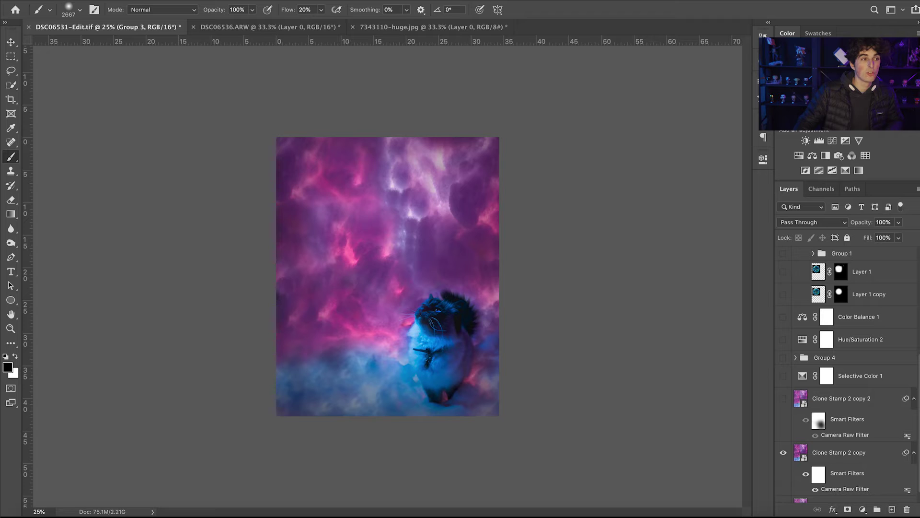
click(264, 1)
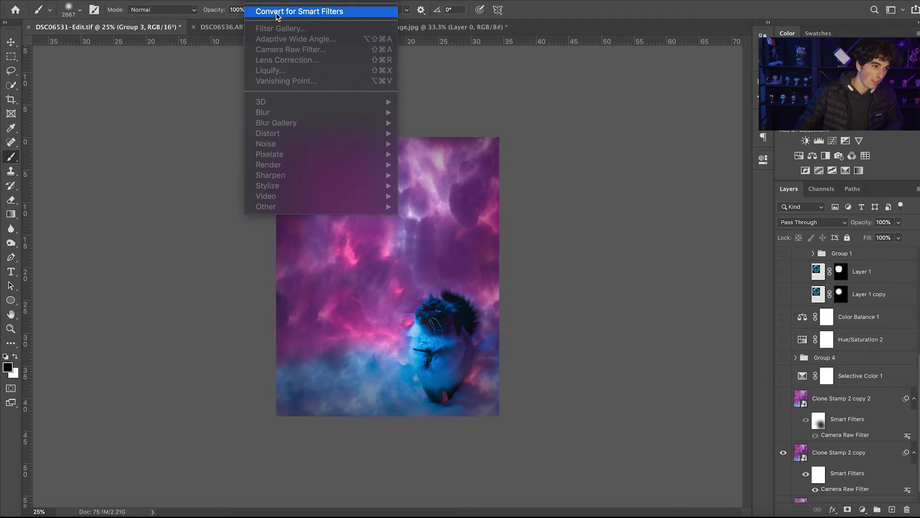
click(263, 0)
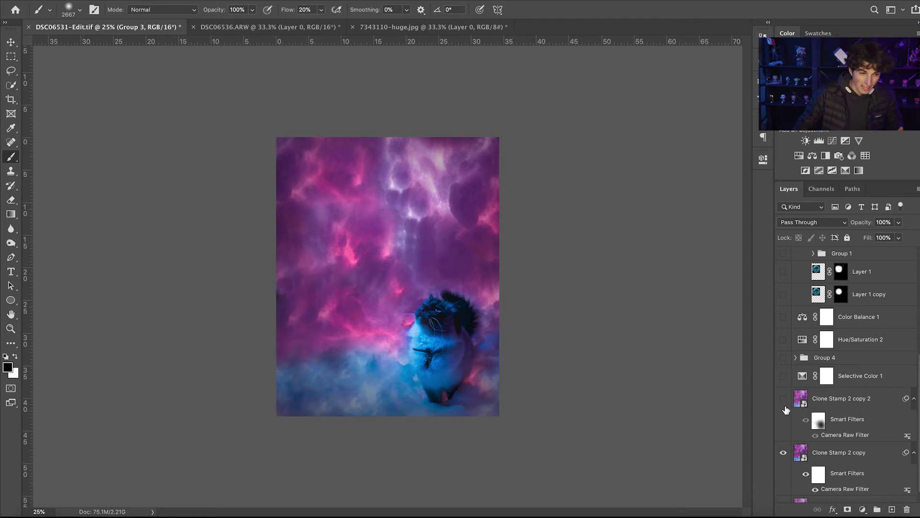
click(783, 399)
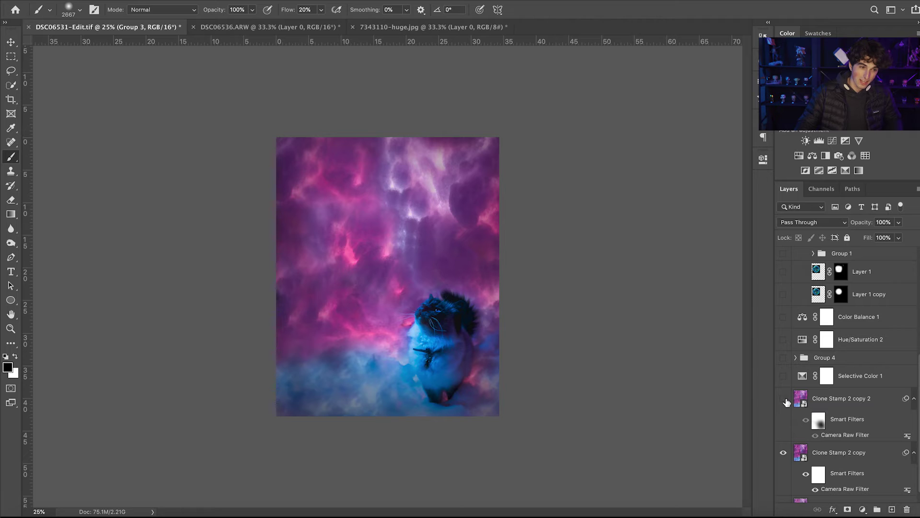
click(784, 399)
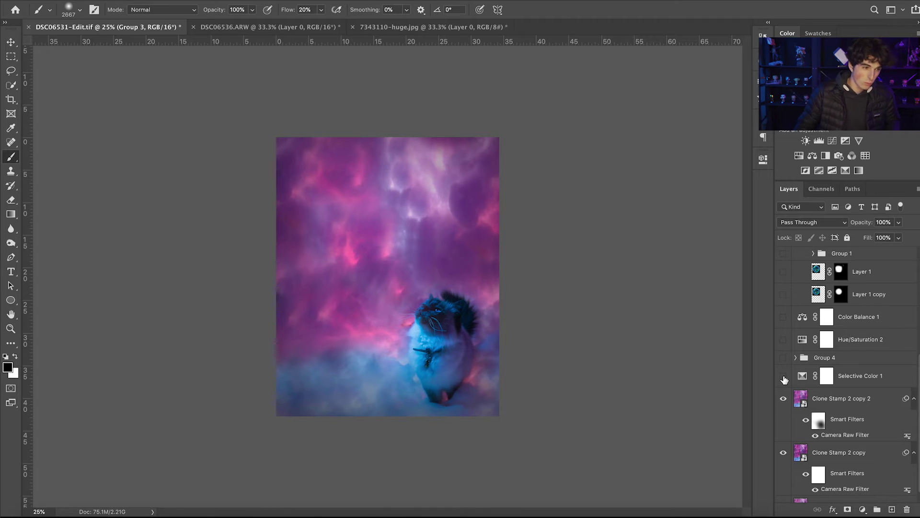
Show the Selective Color 1 adjustment, comparing the image with and without it.
click(783, 376)
click(783, 377)
click(784, 376)
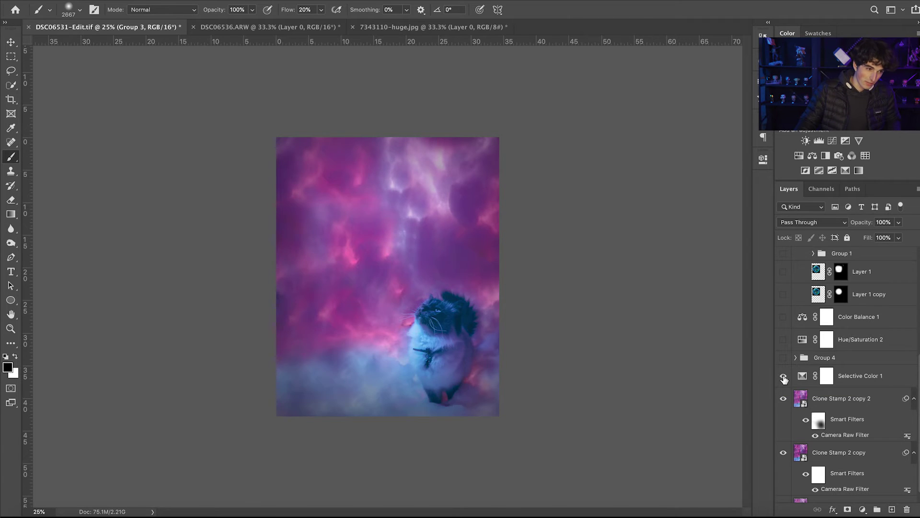
click(784, 376)
click(783, 377)
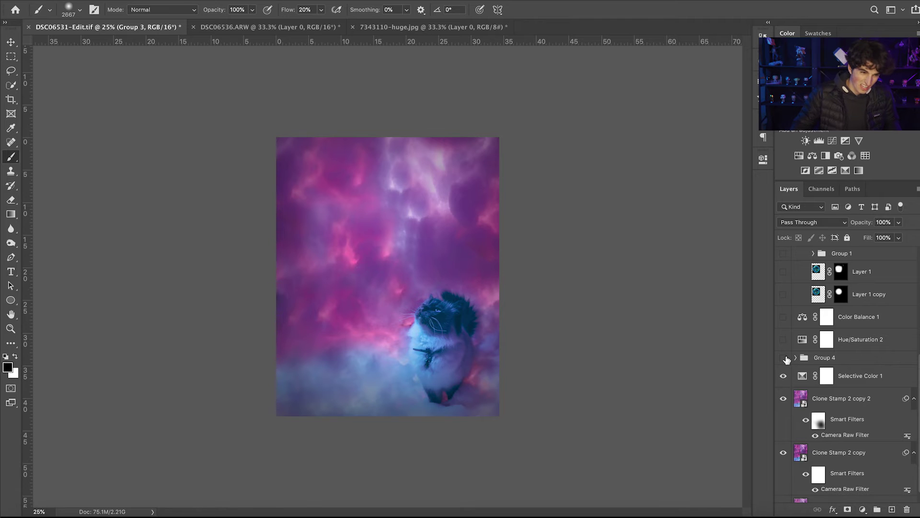
Show and expand Group 4, and inspect the curves of its Dark and Light adjustments.
click(785, 358)
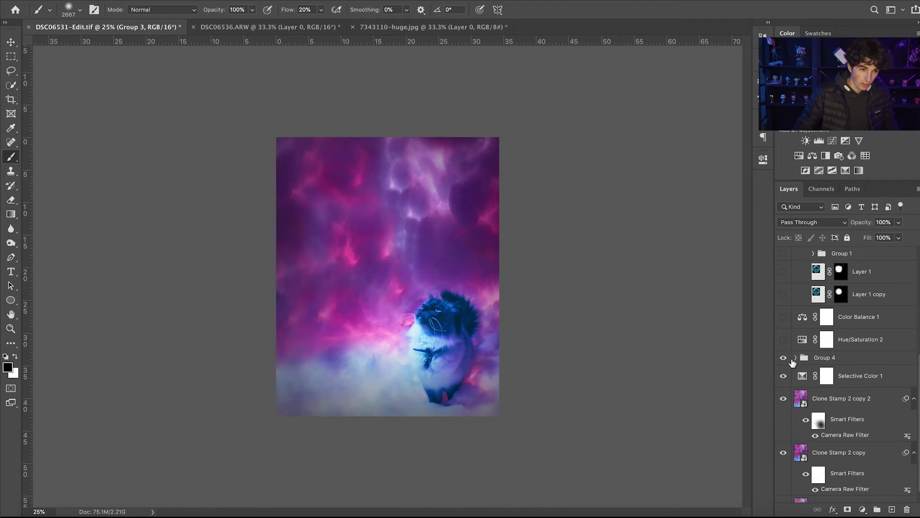
click(795, 358)
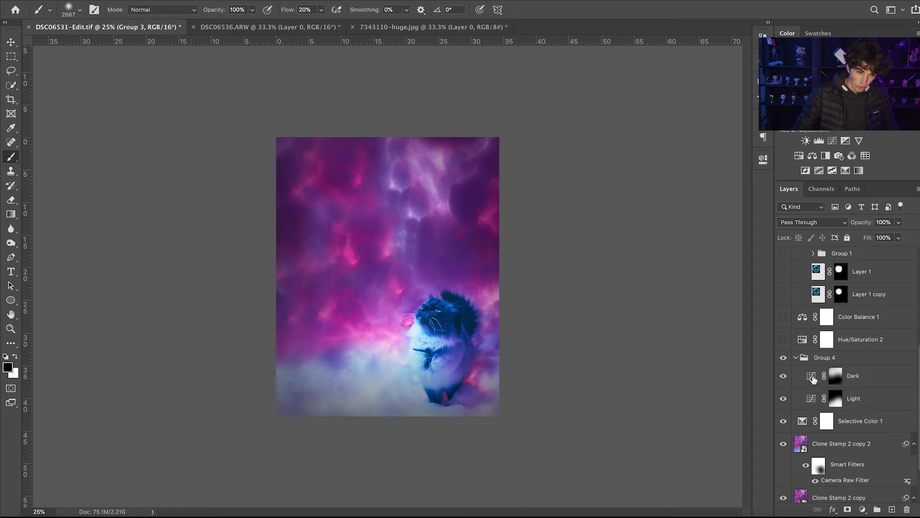
double_click(812, 378)
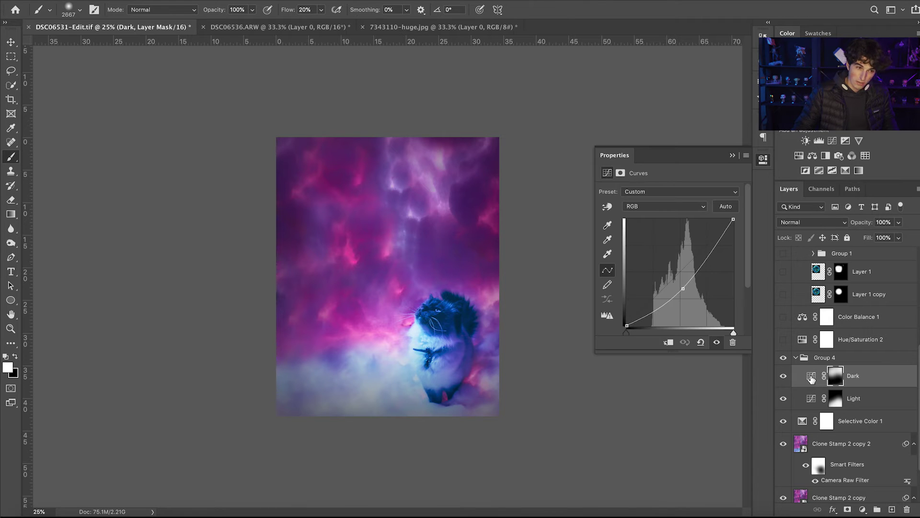
double_click(812, 398)
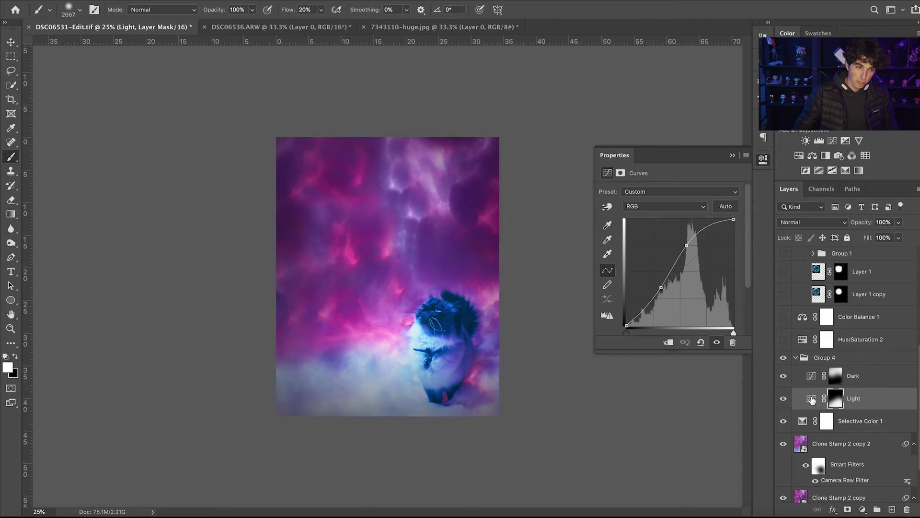
Compare the image with and without the Dark and Light curves, leave both shown, and collapse Group 4.
click(783, 375)
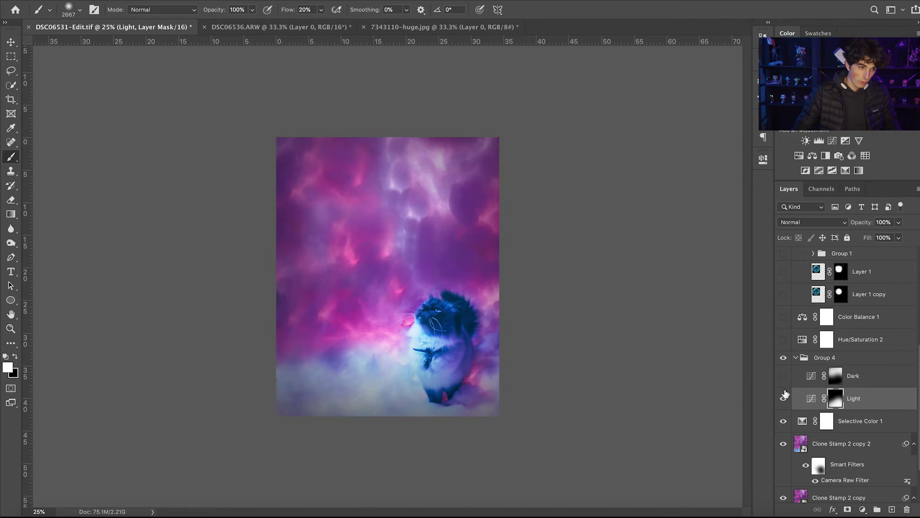
click(783, 396)
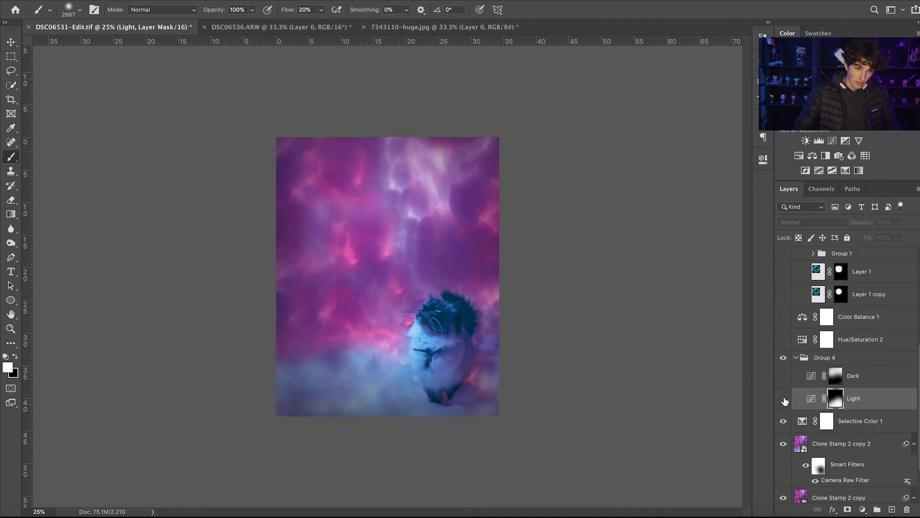
click(784, 399)
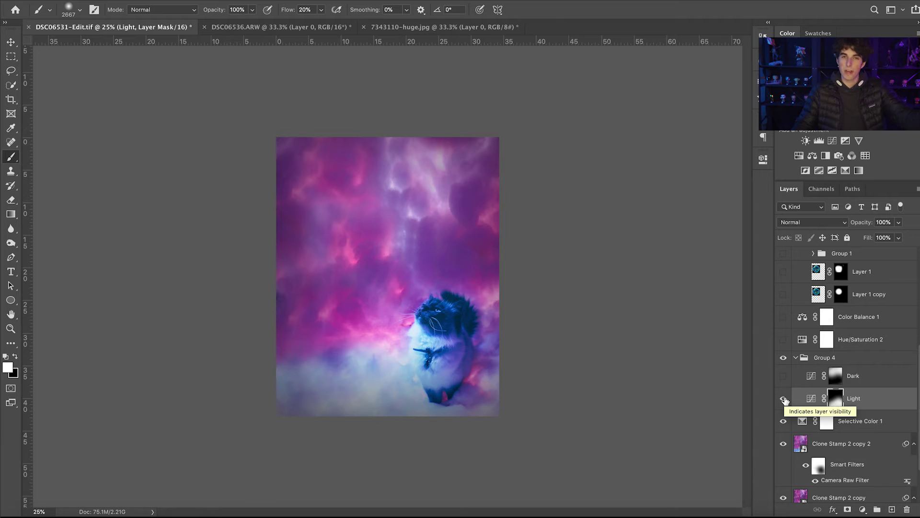
click(783, 377)
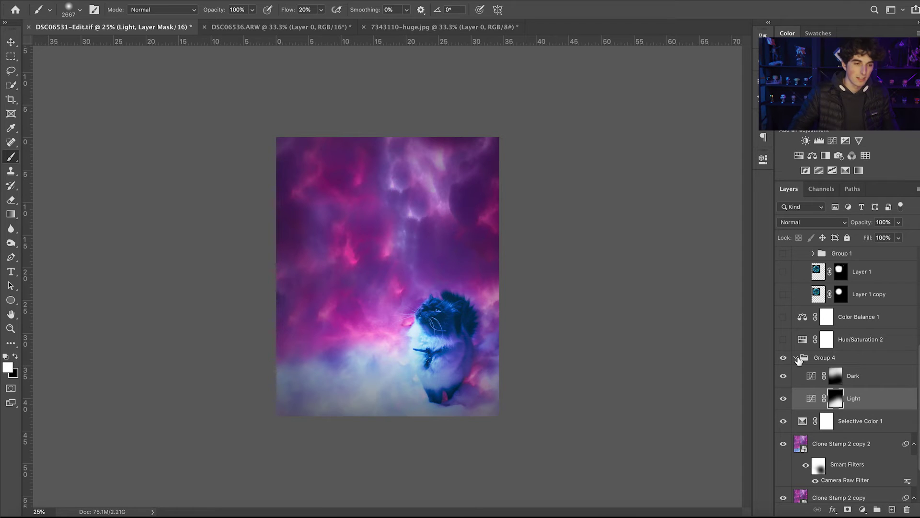
click(797, 359)
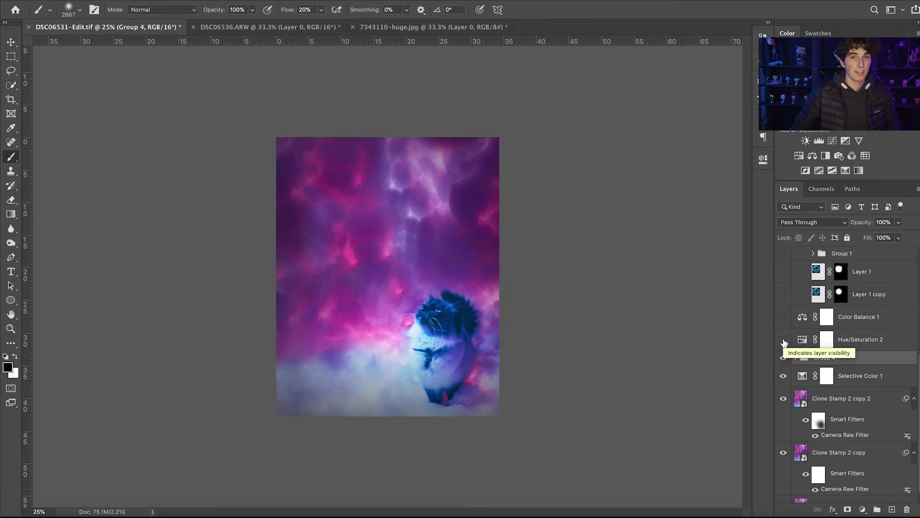
Show the Hue/Saturation 2 adjustment, comparing the colours with and without it.
click(784, 340)
scroll(784, 342, down, 1)
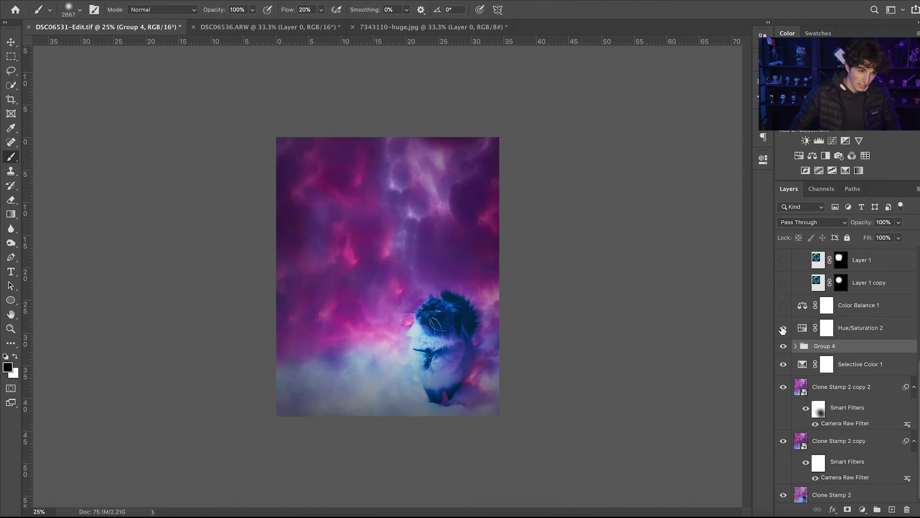
click(782, 329)
click(783, 328)
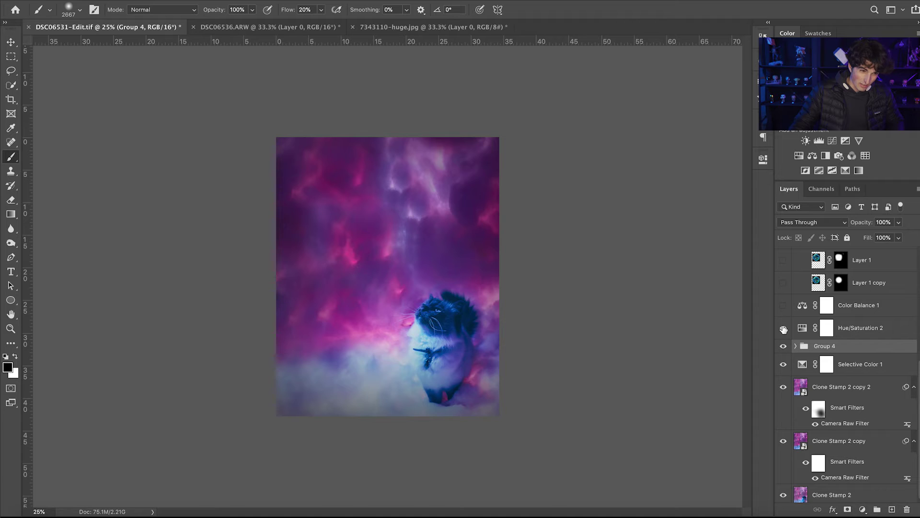
click(783, 328)
click(784, 329)
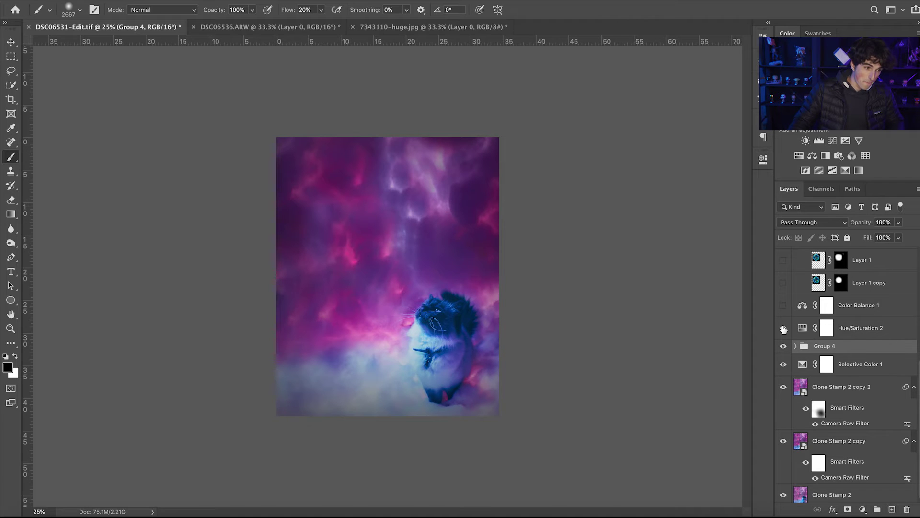
Show the Color Balance 1 adjustment, comparing the clouds with and without it.
click(783, 307)
click(783, 307)
click(783, 307)
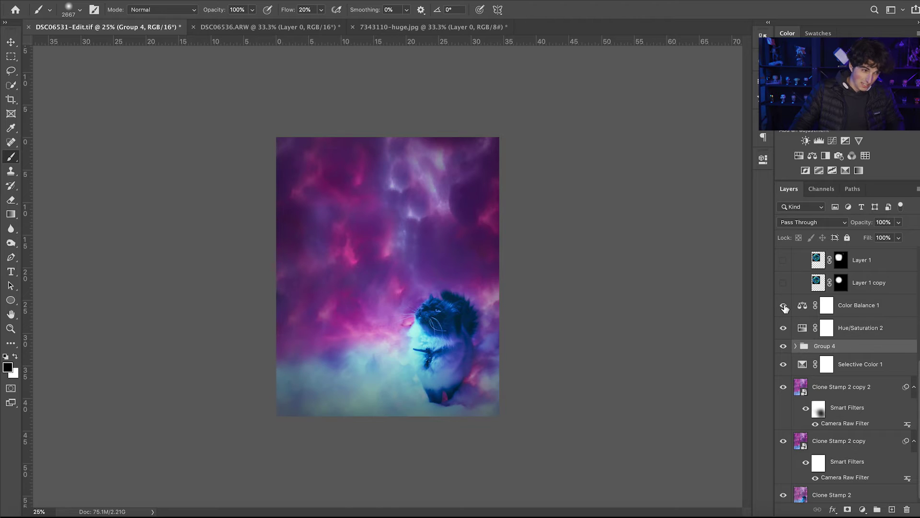
click(783, 306)
click(784, 307)
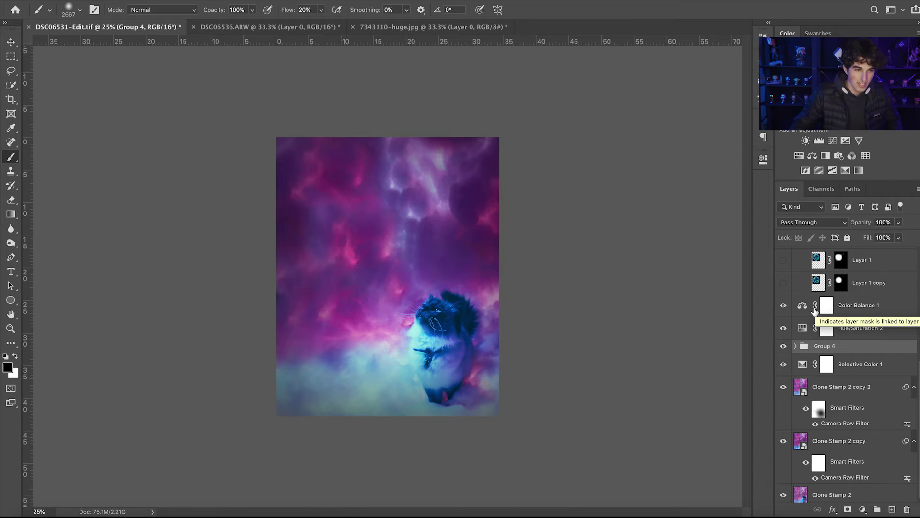
View the source Earth image in 7343110-huge.jpg, return to DSC06531-Edit.tif and show the Earth on Layer 1.
click(404, 29)
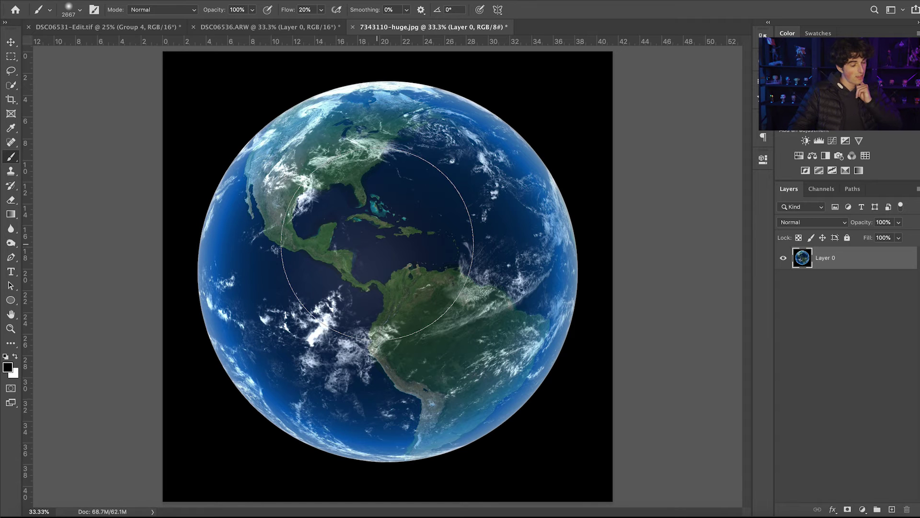
click(89, 30)
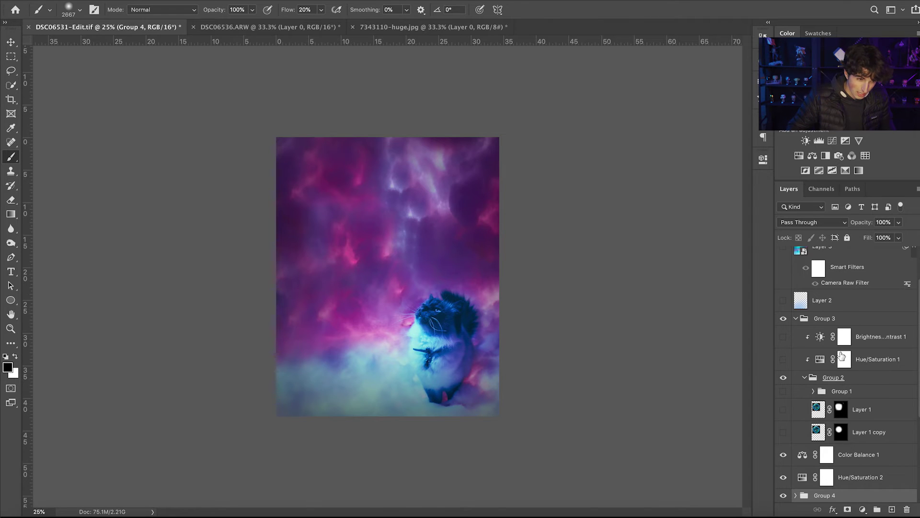
click(784, 410)
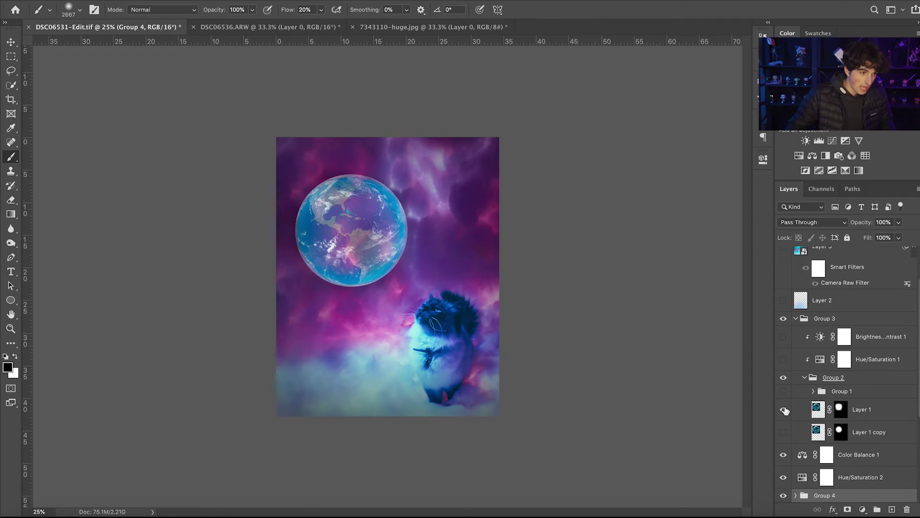
Set the blend mode of the Earth's Layer 1 to Normal.
click(873, 411)
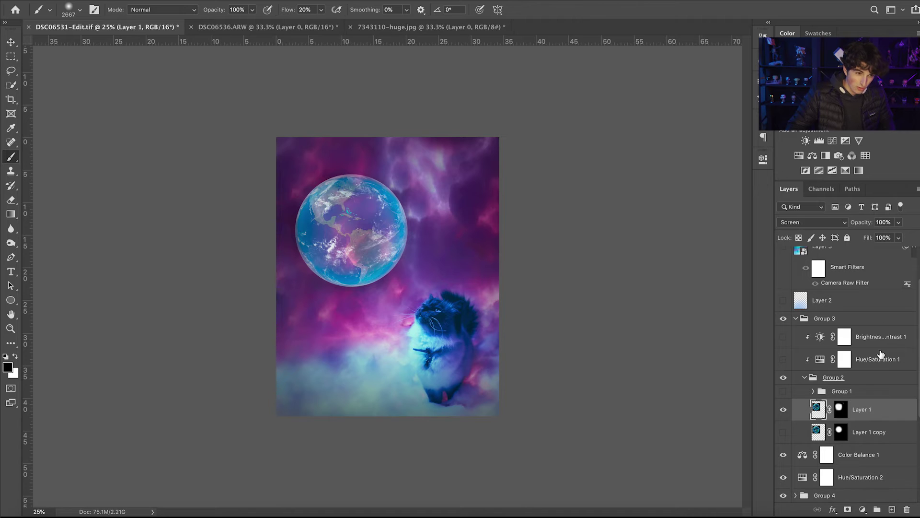
click(804, 223)
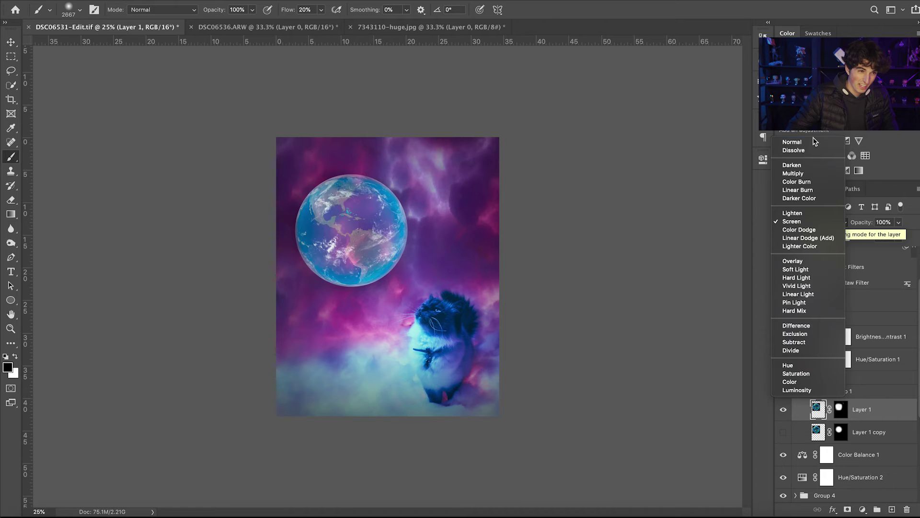
click(792, 142)
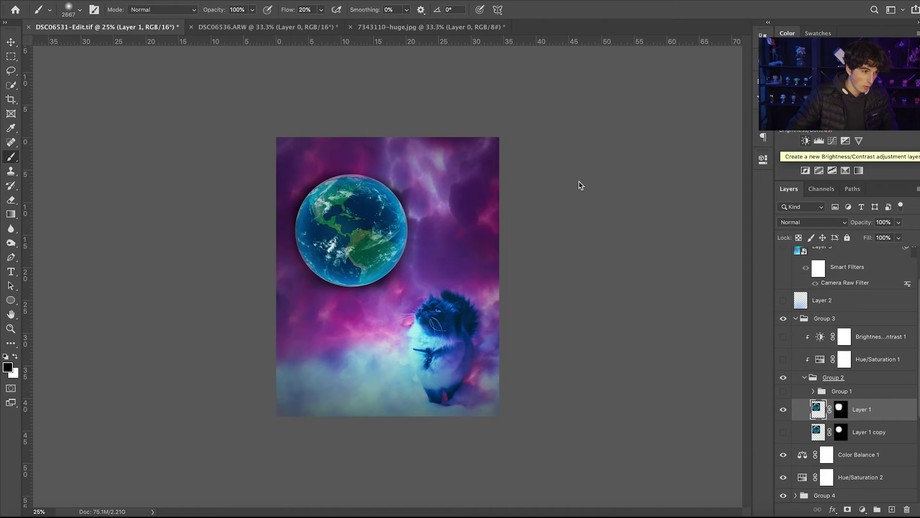
Disable Layer 1's mask to view the uncropped Earth image, and enable the mask again.
right_click(841, 409)
click(815, 415)
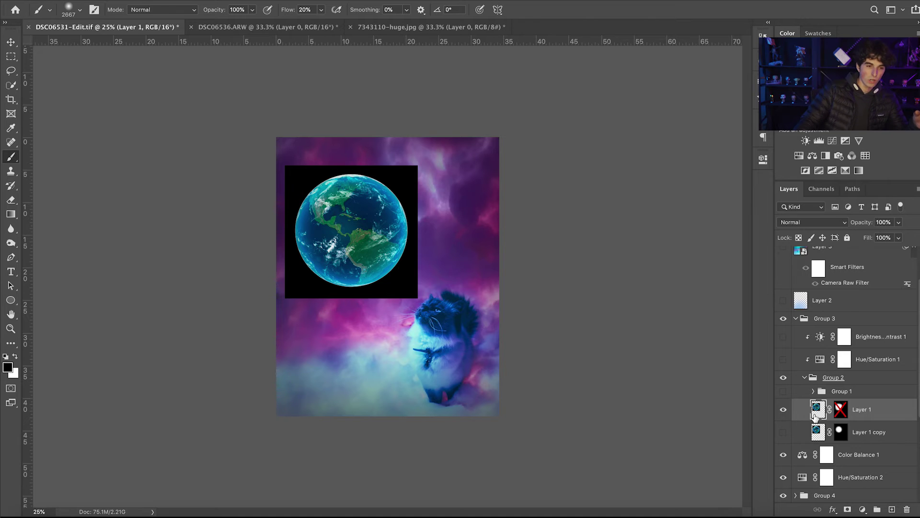
right_click(840, 410)
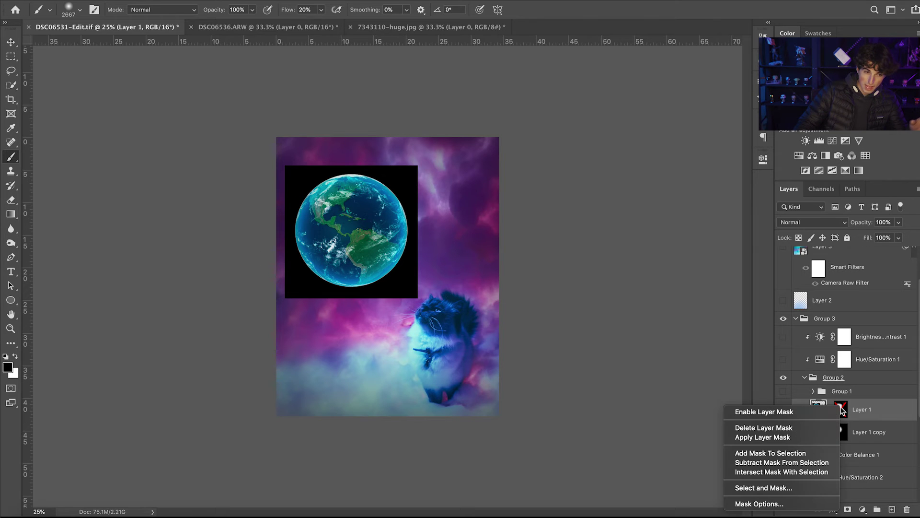
click(808, 415)
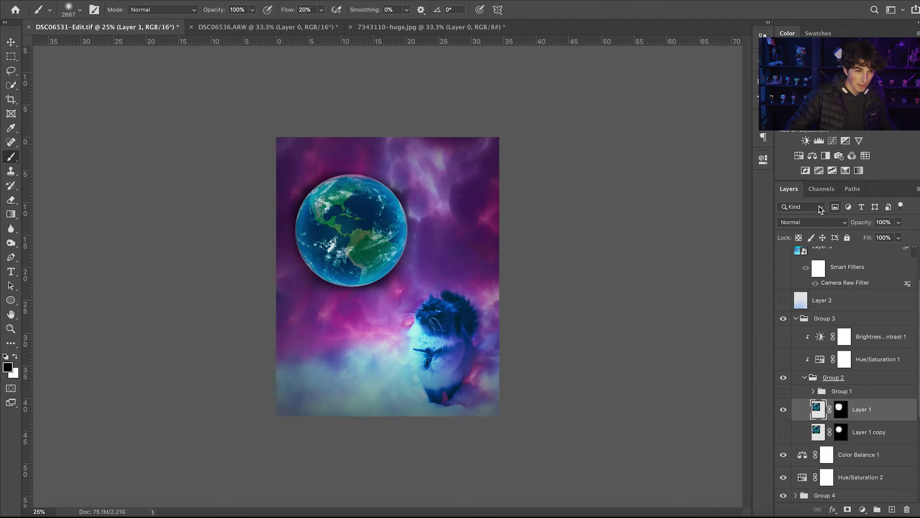
Set the blend mode of the Earth's Layer 1 to Screen.
click(801, 221)
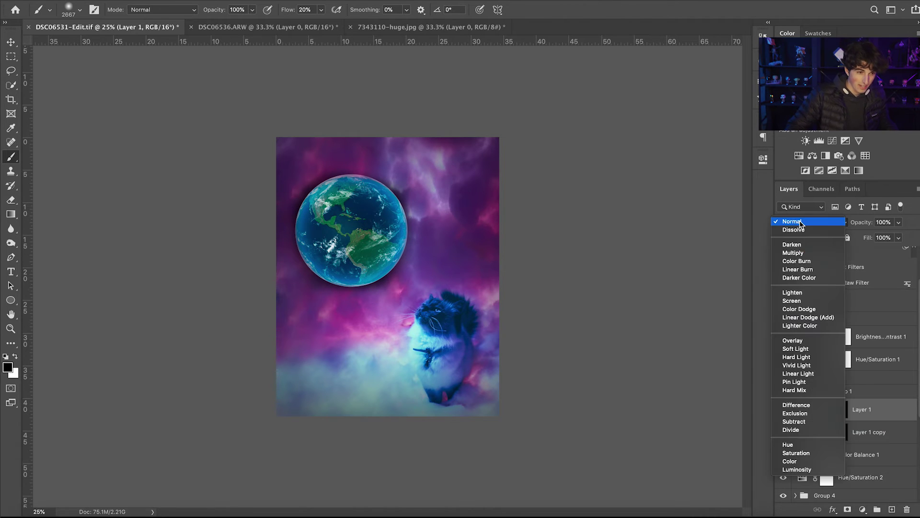
click(802, 301)
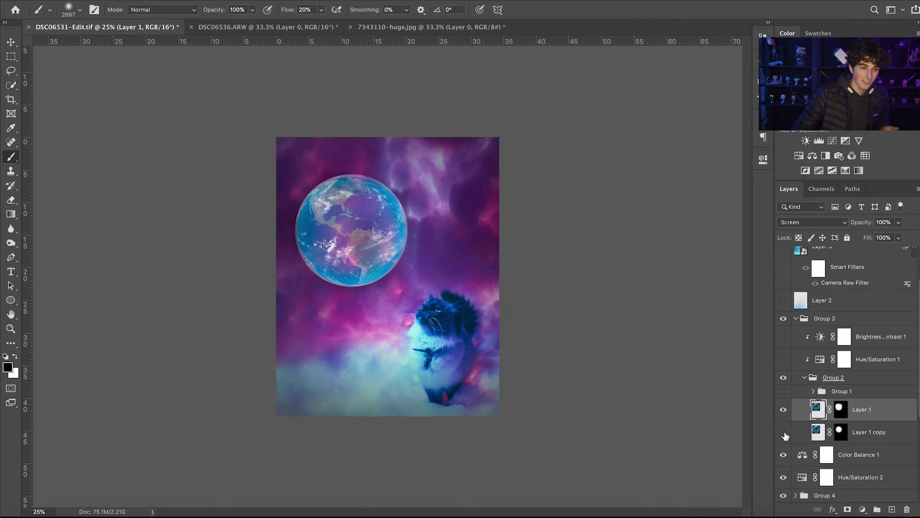
Show Layer 1 copy with its mask disabled to view the uncropped Earth, and enable the mask again.
right_click(841, 431)
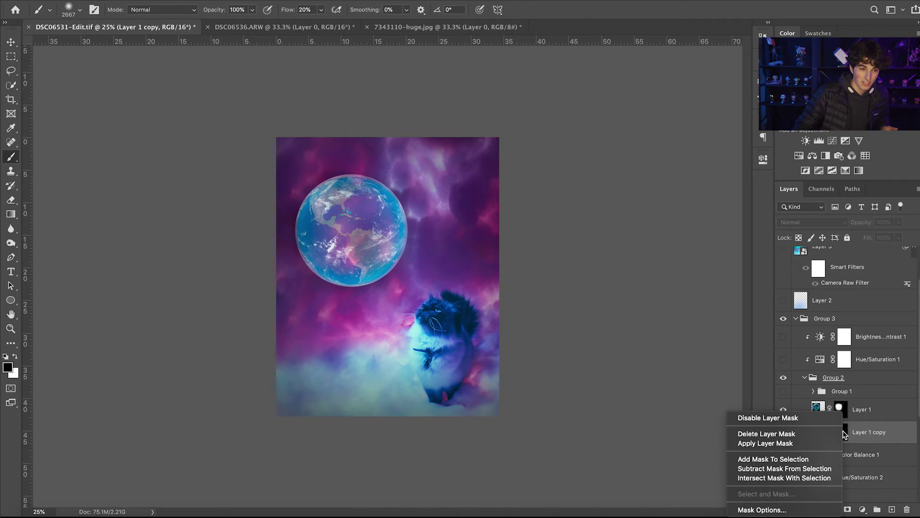
click(797, 422)
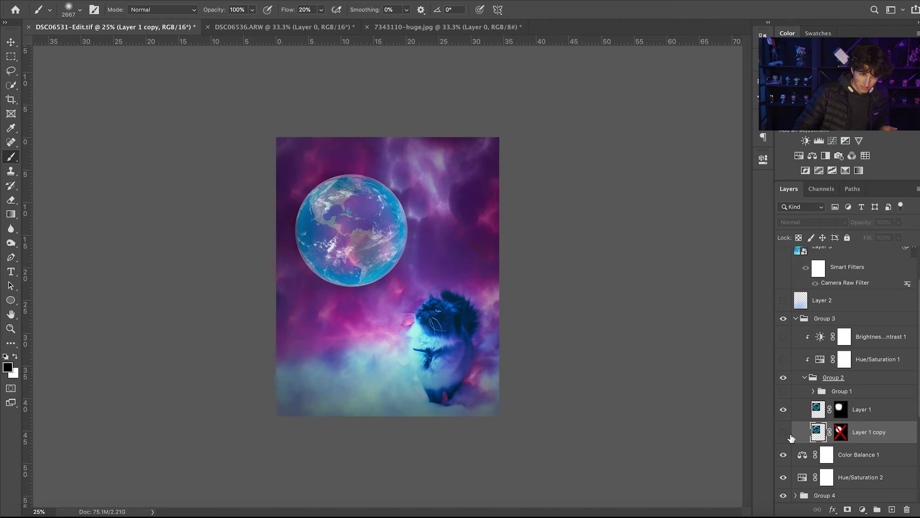
click(783, 434)
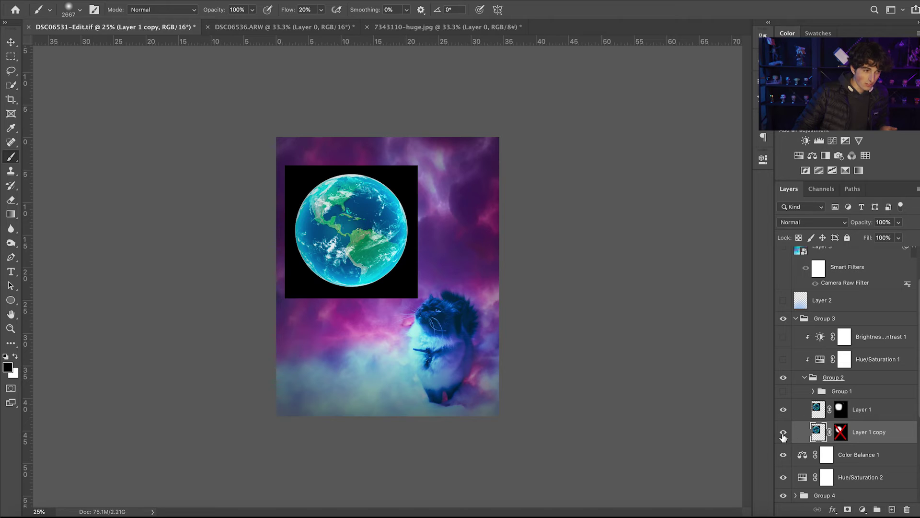
right_click(841, 432)
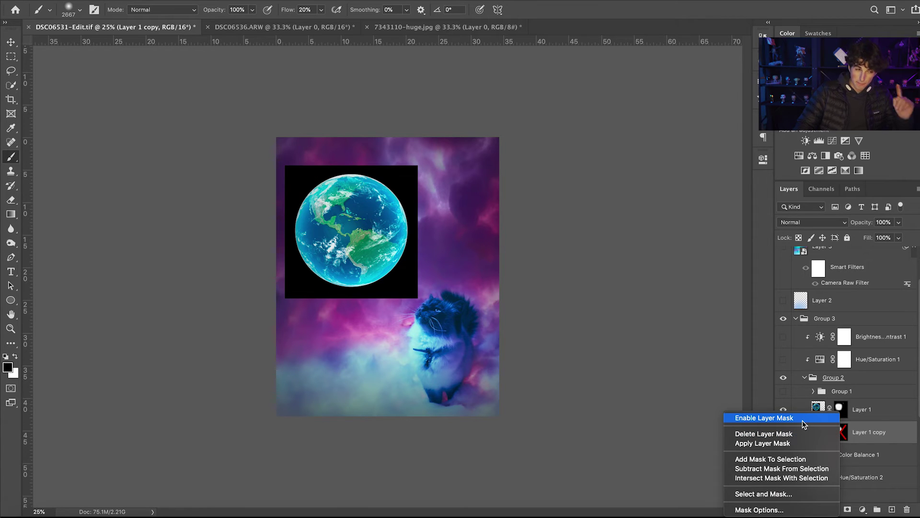
click(804, 424)
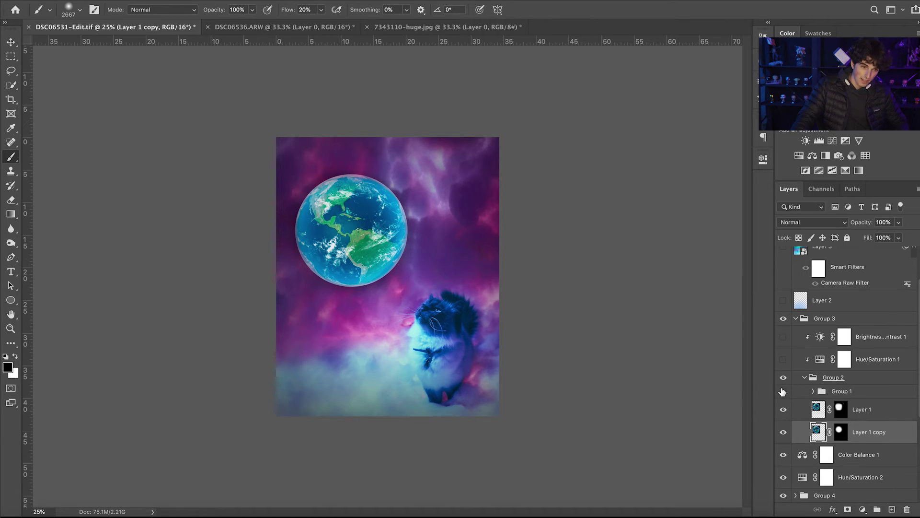
Expand Group 1 inside Group 2, look through its blurred Earth copies and make the group visible.
click(813, 391)
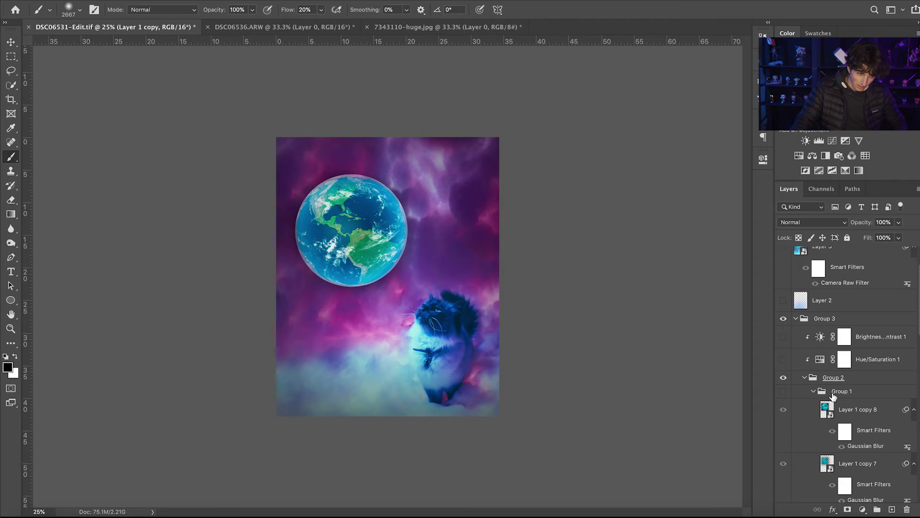
scroll(843, 394, down, 8)
scroll(845, 394, down, 6)
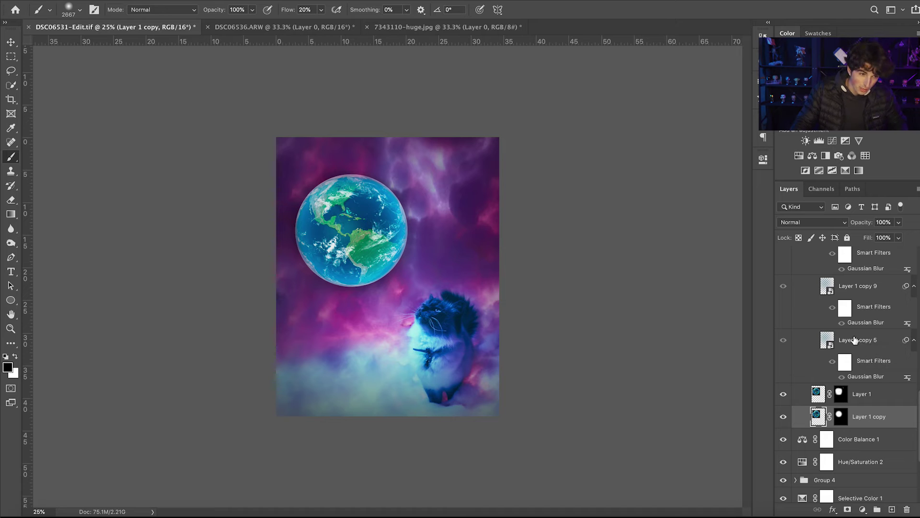
scroll(850, 338, up, 5)
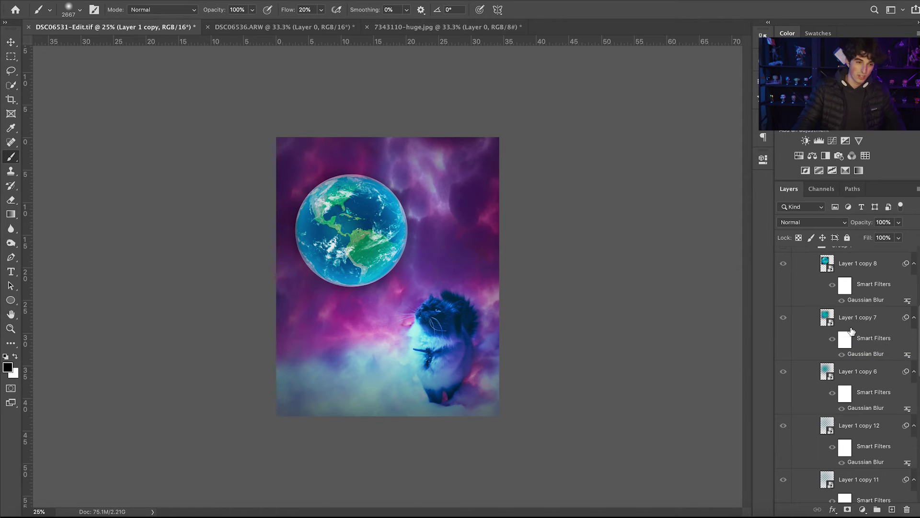
scroll(851, 338, up, 3)
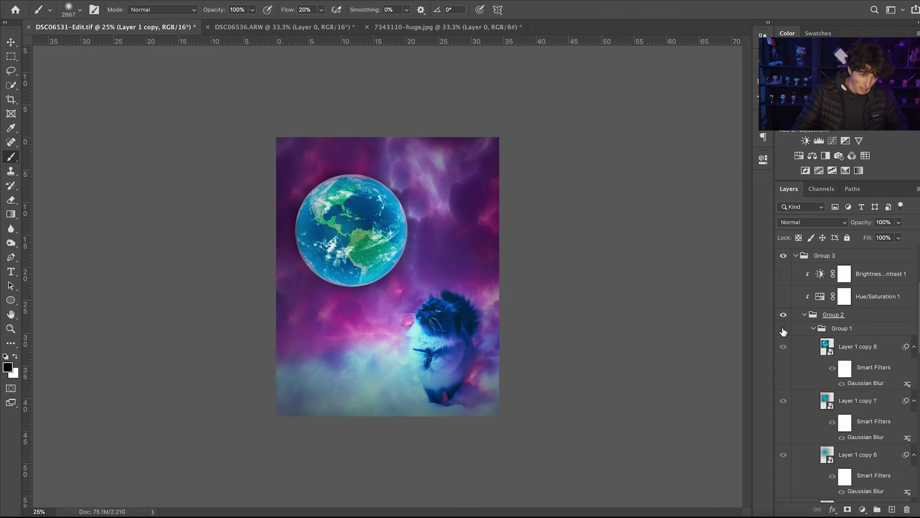
click(783, 329)
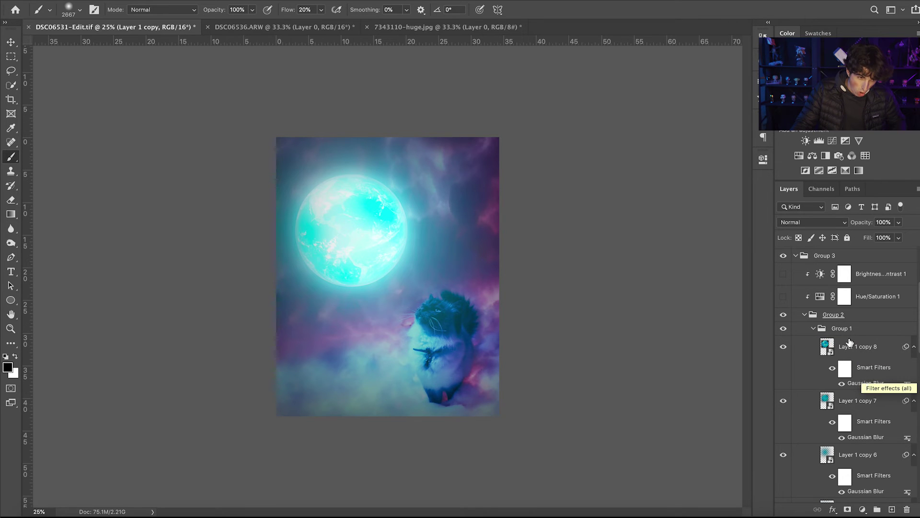
Check the Gaussian Blur radius of Layer 1 copy 8 and Layer 1 copy 7, keeping both settings.
click(864, 349)
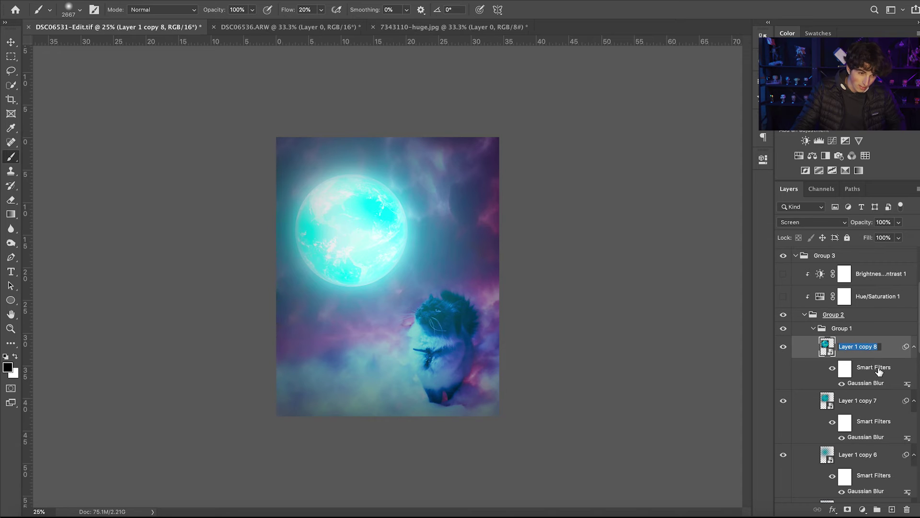
double_click(851, 385)
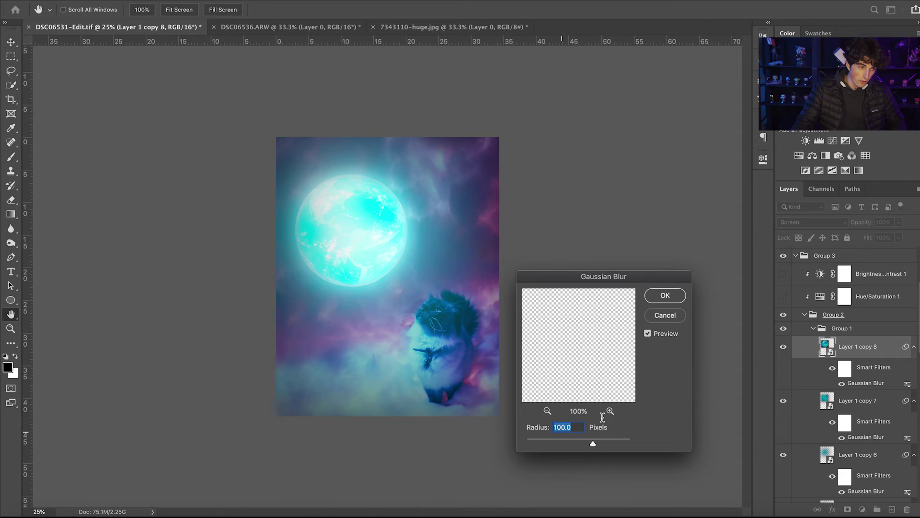
click(664, 296)
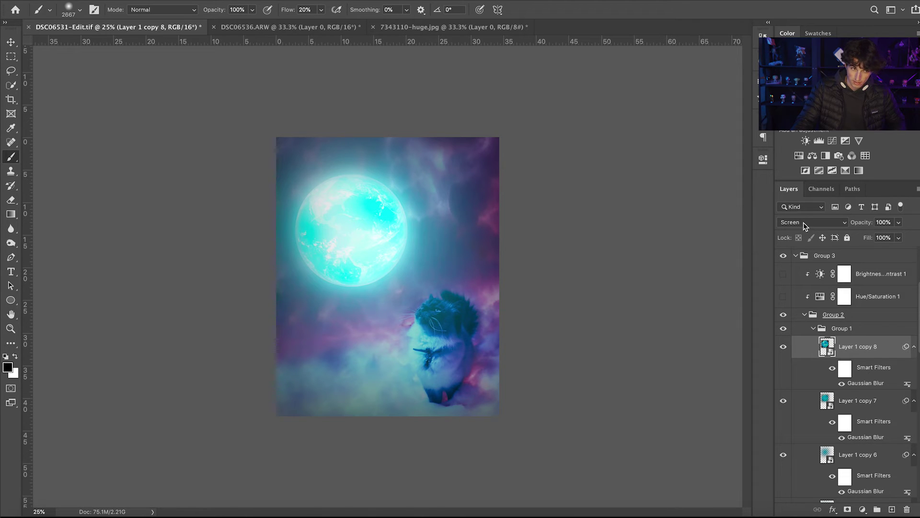
click(870, 438)
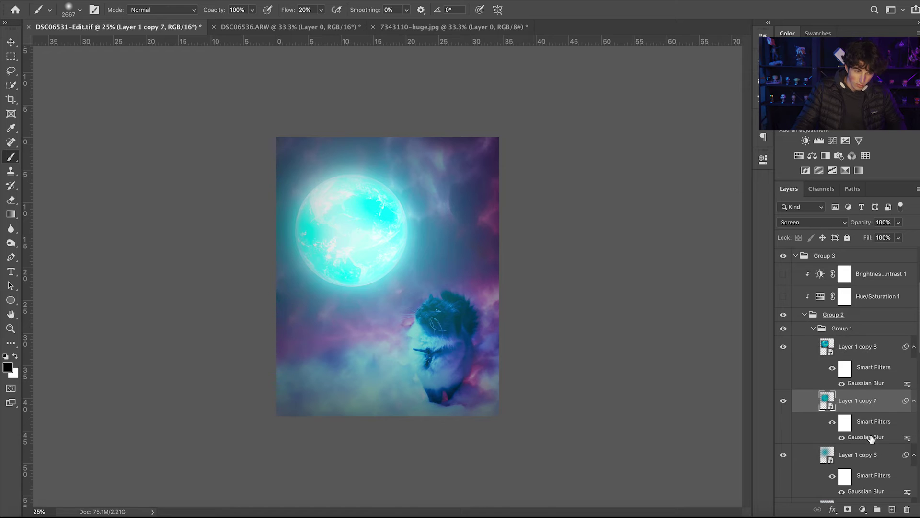
double_click(870, 438)
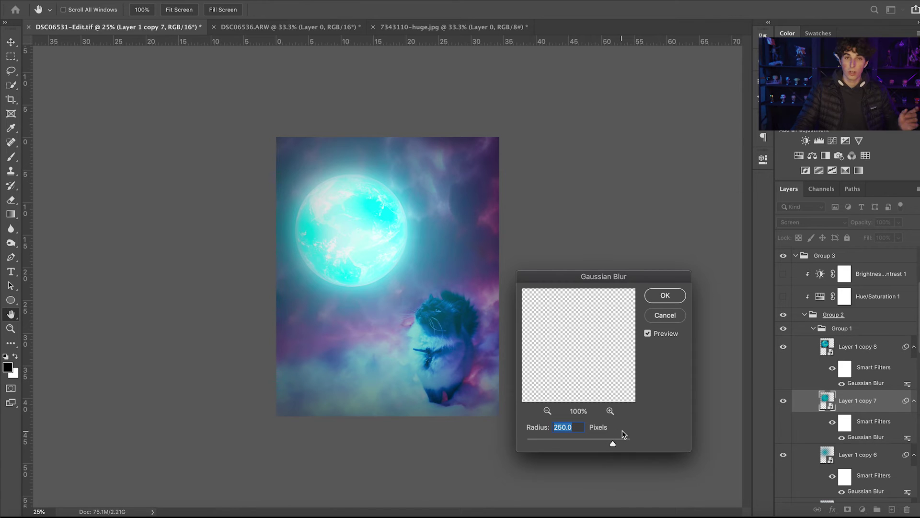
click(669, 298)
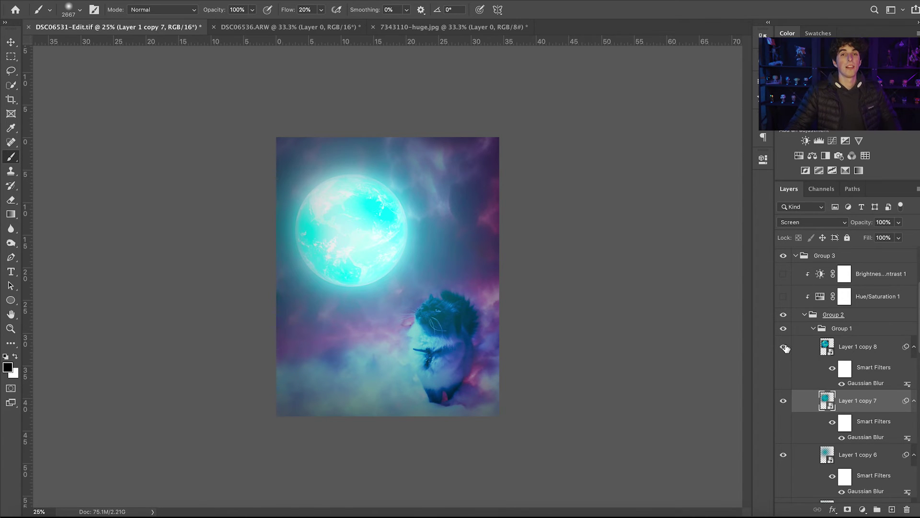
Hide all the blurred Earth copies in Group 1, from Layer 1 copy 8 down to Layer 1 copy 5.
click(784, 347)
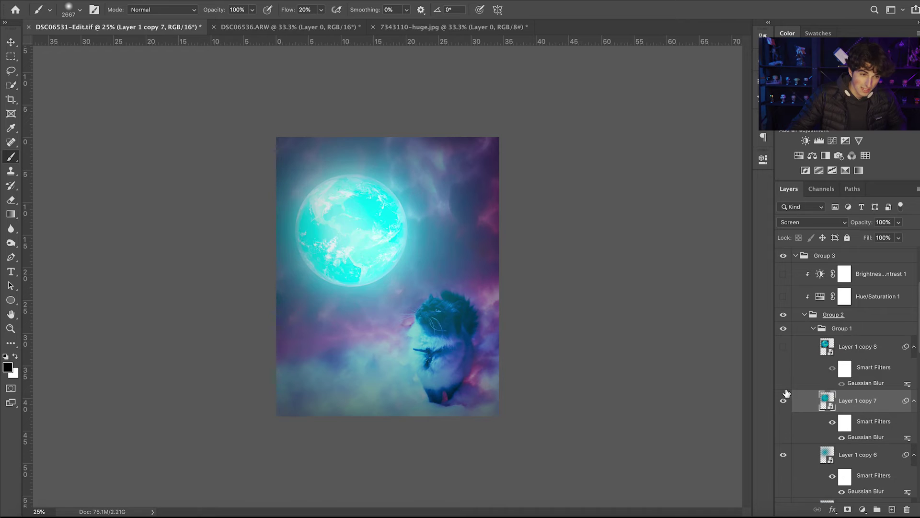
click(785, 401)
click(783, 454)
scroll(797, 440, down, 3)
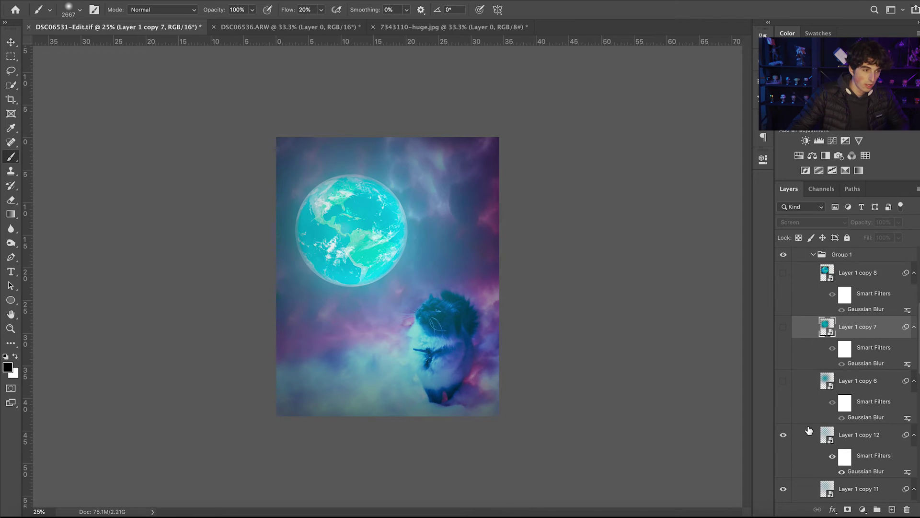
click(782, 403)
click(783, 455)
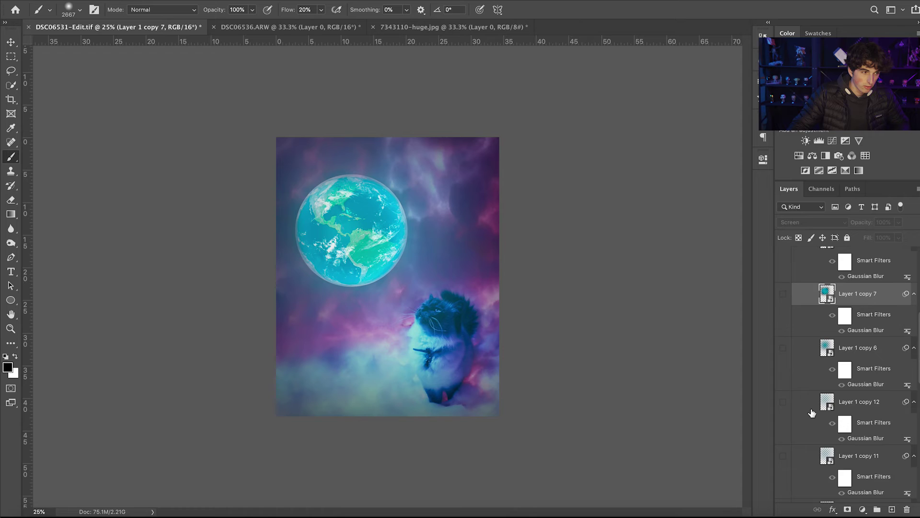
scroll(810, 412, down, 5)
click(782, 309)
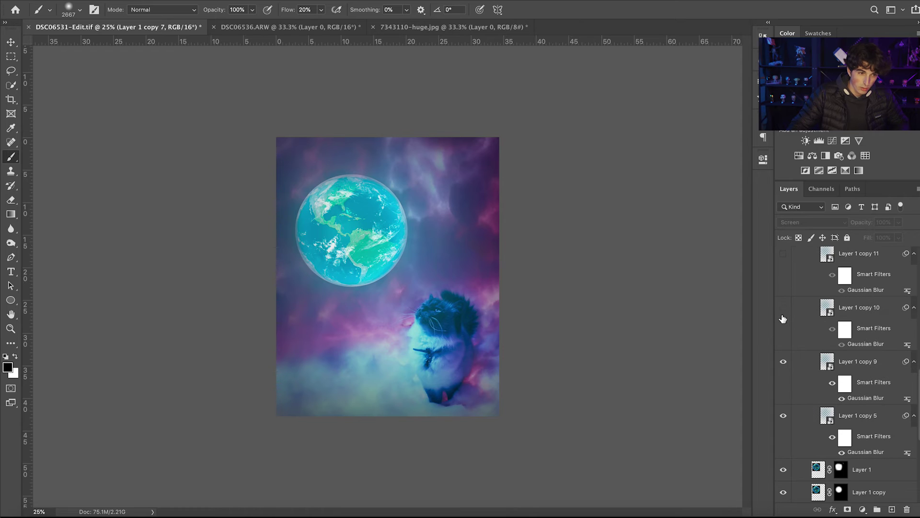
click(784, 362)
click(784, 415)
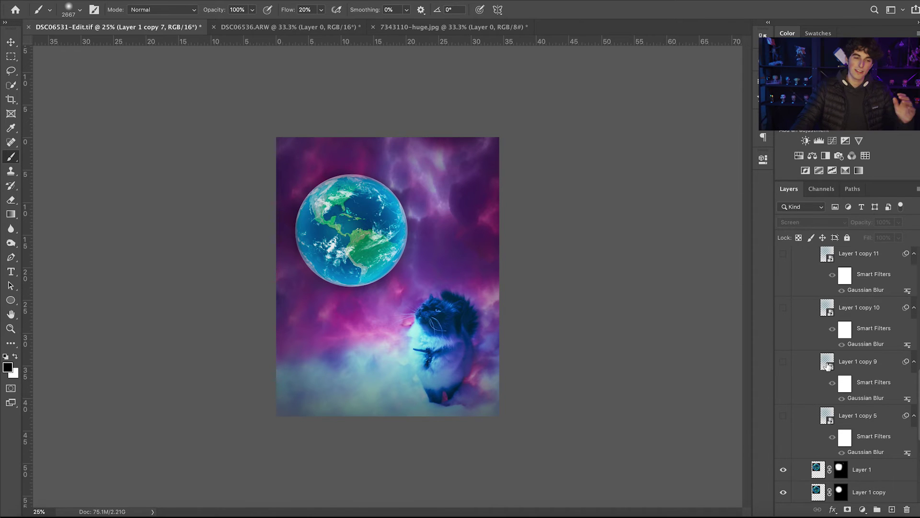
Check the Gaussian Blur radius of Layer 1 copy 5, the lowest layer in Group 1, keeping its setting.
scroll(824, 367, up, 3)
scroll(824, 368, down, 4)
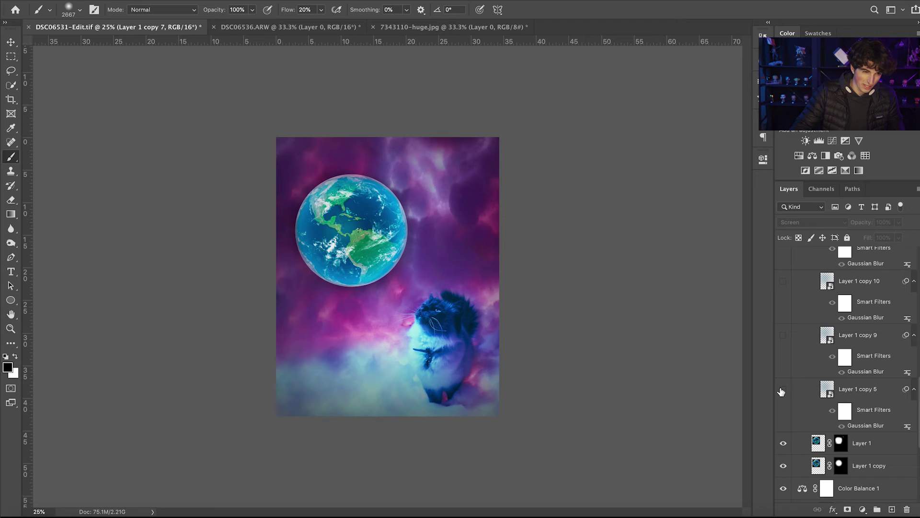
click(872, 425)
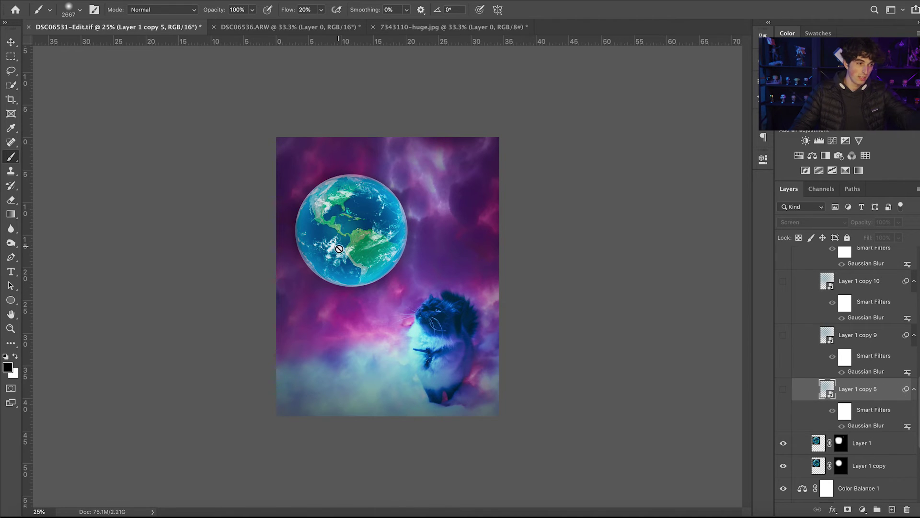
double_click(871, 426)
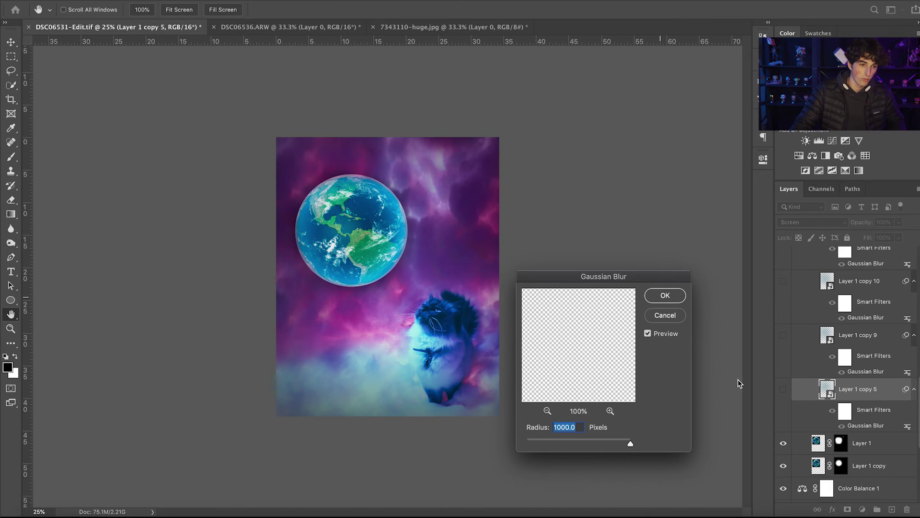
click(662, 297)
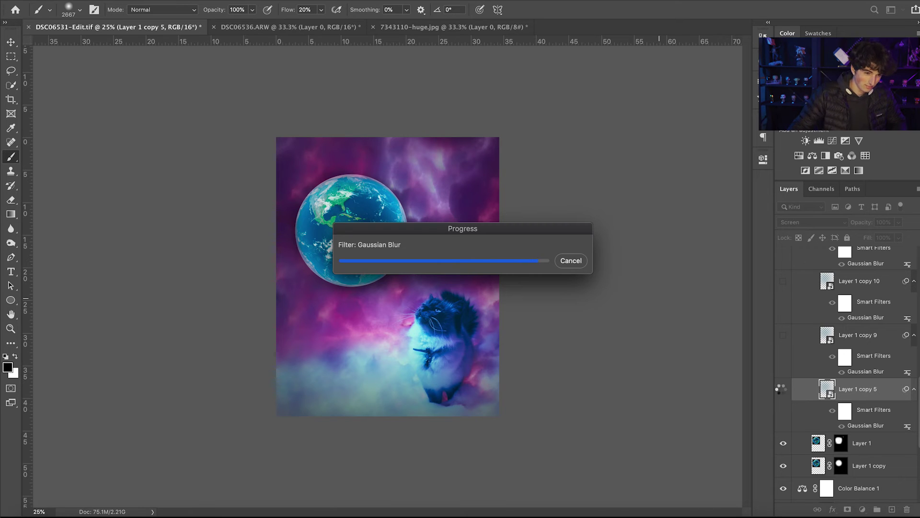
Show the blurred Earth copies in Group 1 one by one, from Layer 1 copy 5 up to Layer 1 copy 8, to build the glow.
click(783, 392)
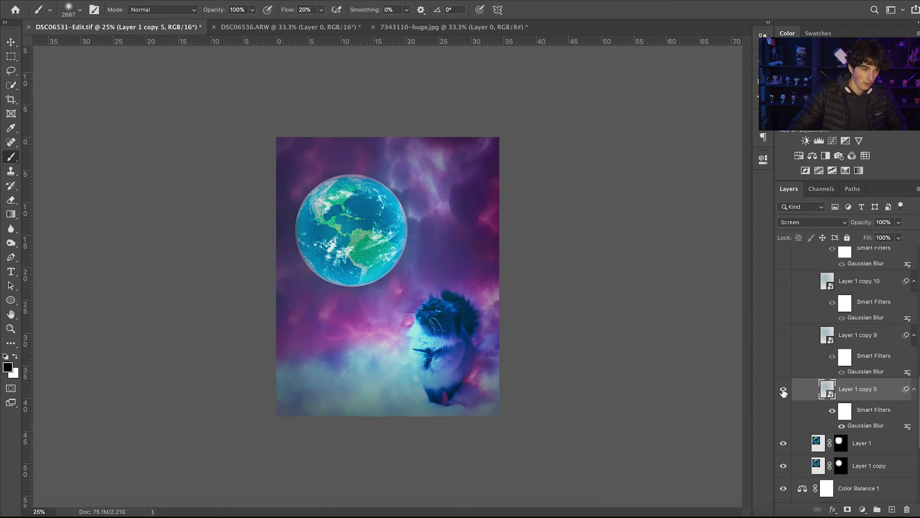
click(783, 335)
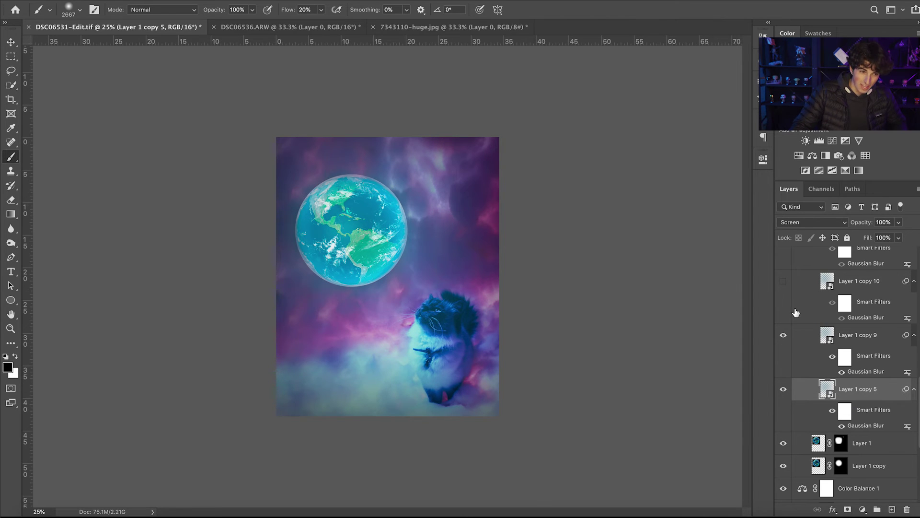
scroll(795, 312, up, 1)
click(783, 296)
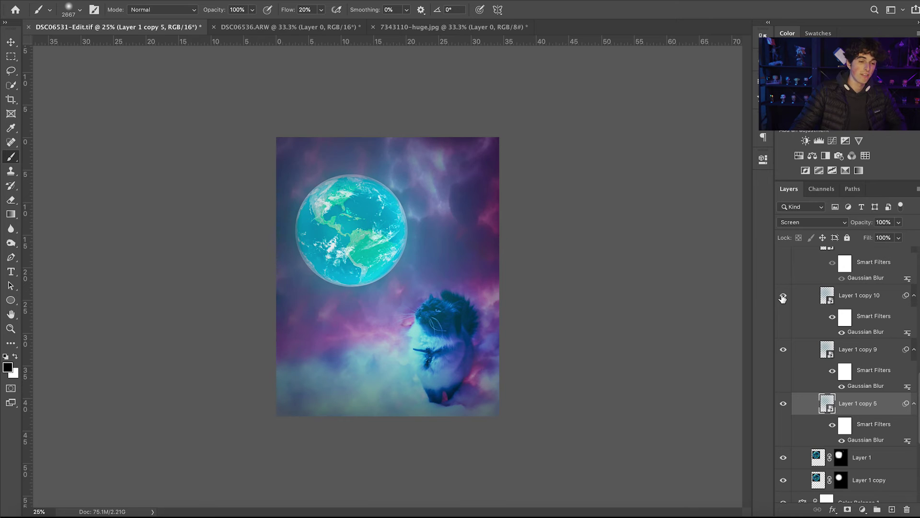
scroll(783, 298, up, 3)
click(783, 290)
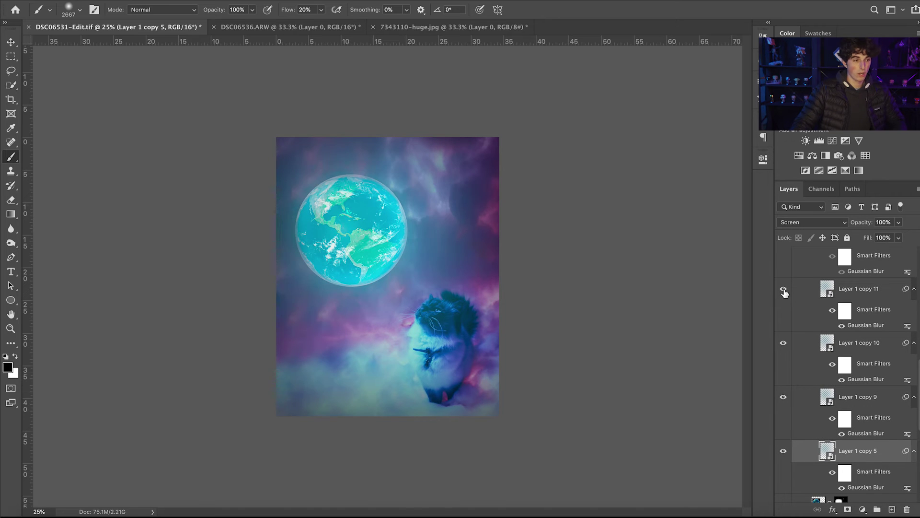
scroll(784, 292, up, 2)
click(783, 269)
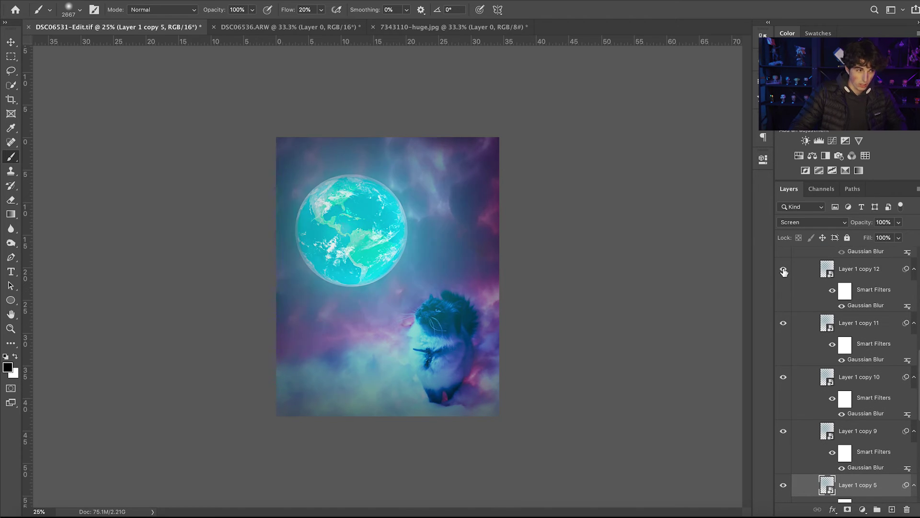
scroll(802, 293, up, 5)
click(783, 311)
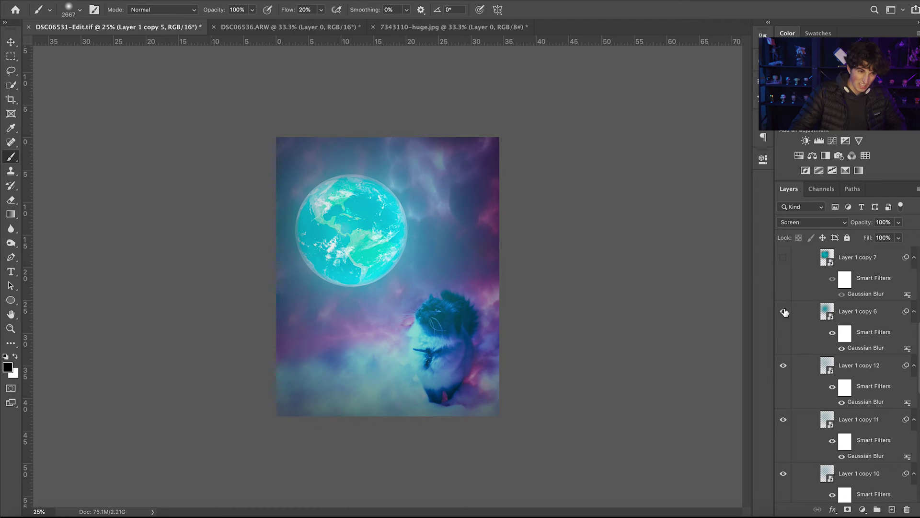
click(784, 259)
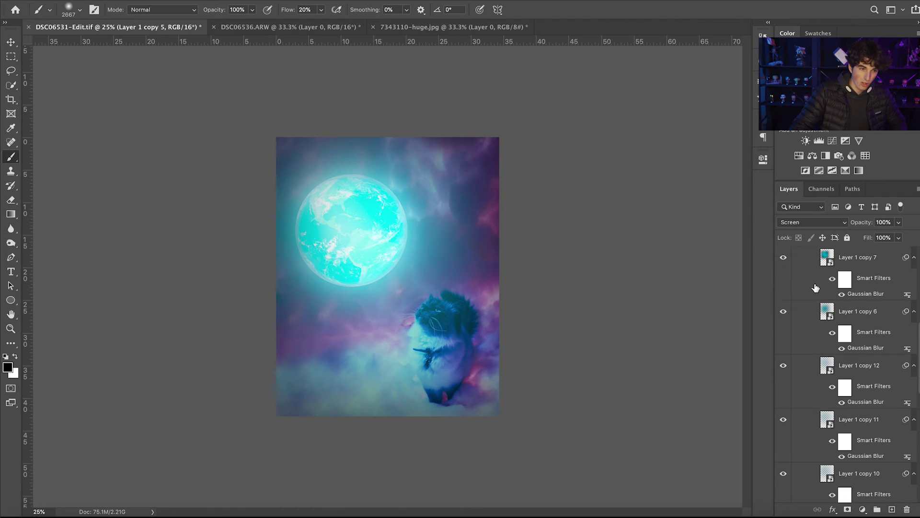
scroll(816, 287, up, 3)
click(783, 286)
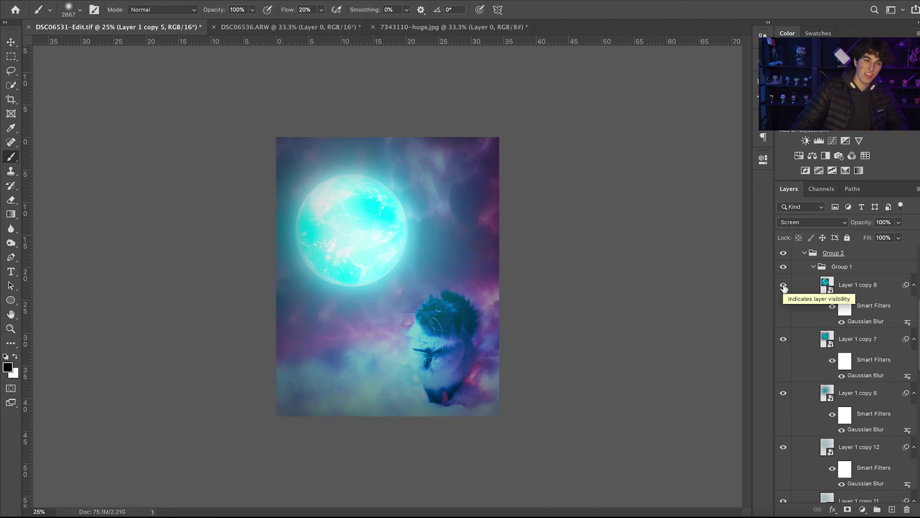
Collapse Group 1 and Group 2 in the layer stack.
click(814, 267)
click(803, 256)
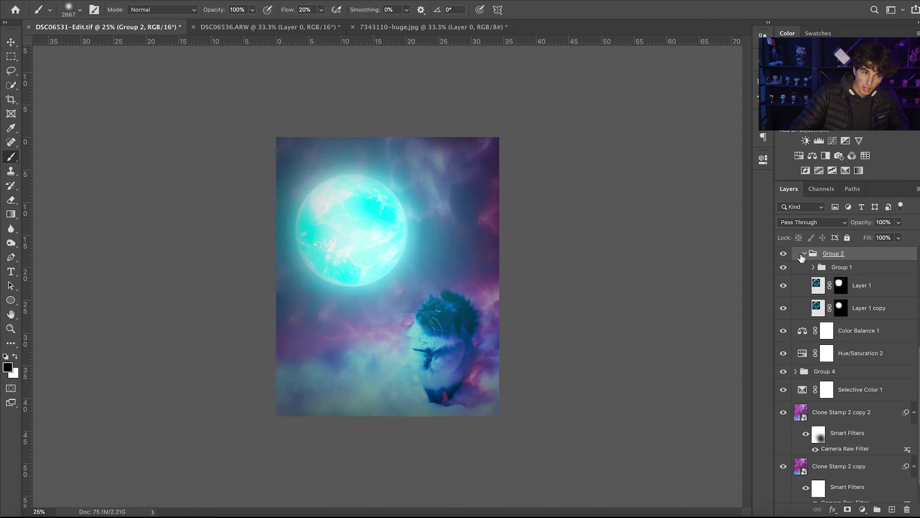
click(804, 254)
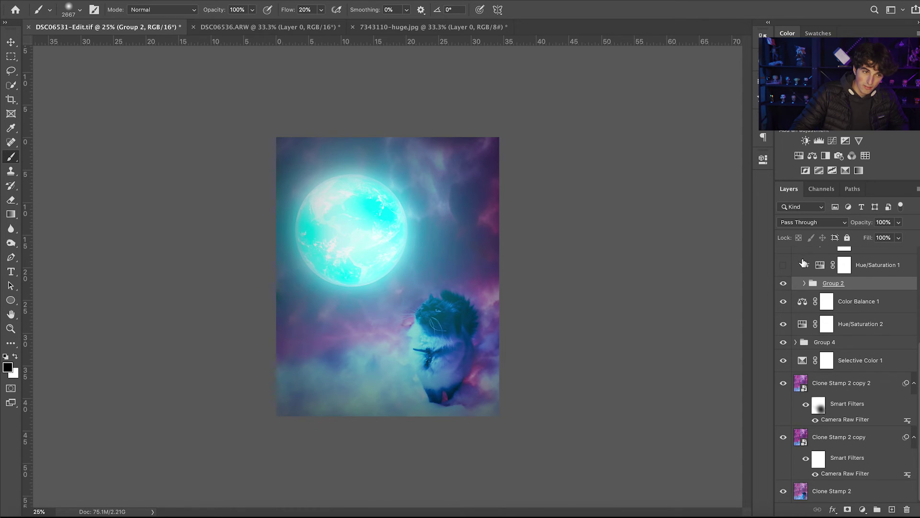
Compare the image without and with Group 2, leaving the glowing Earth shown.
click(783, 282)
scroll(815, 299, up, 5)
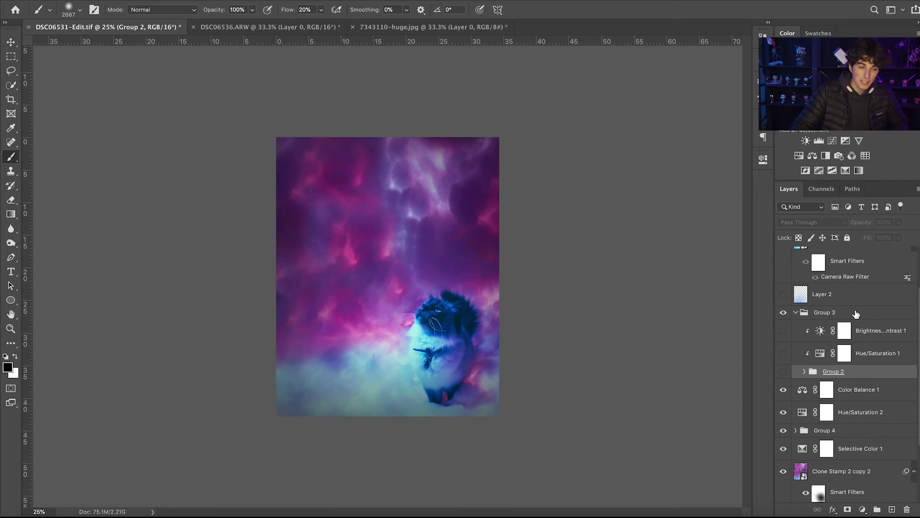
click(784, 372)
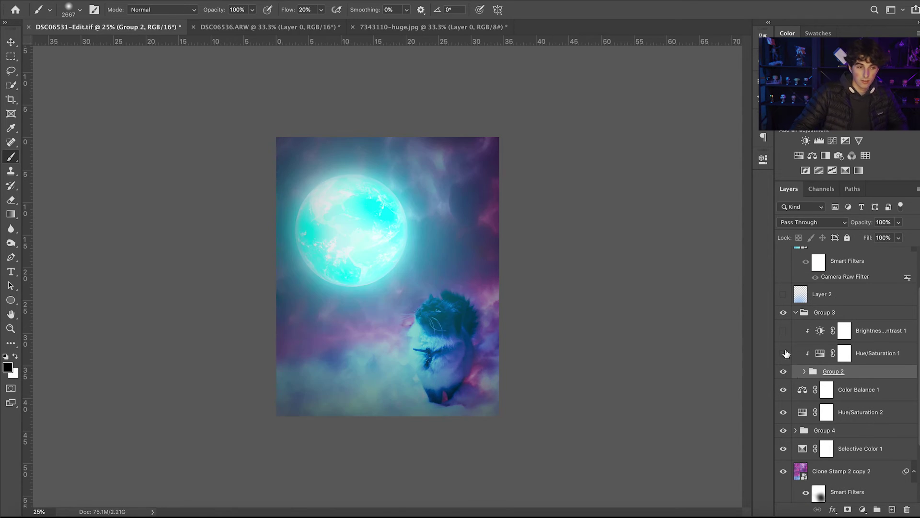
Show Hue/Saturation 1 in Group 3, inspect its settings, and compare its effect unclipped and clipped to Group 2.
click(784, 353)
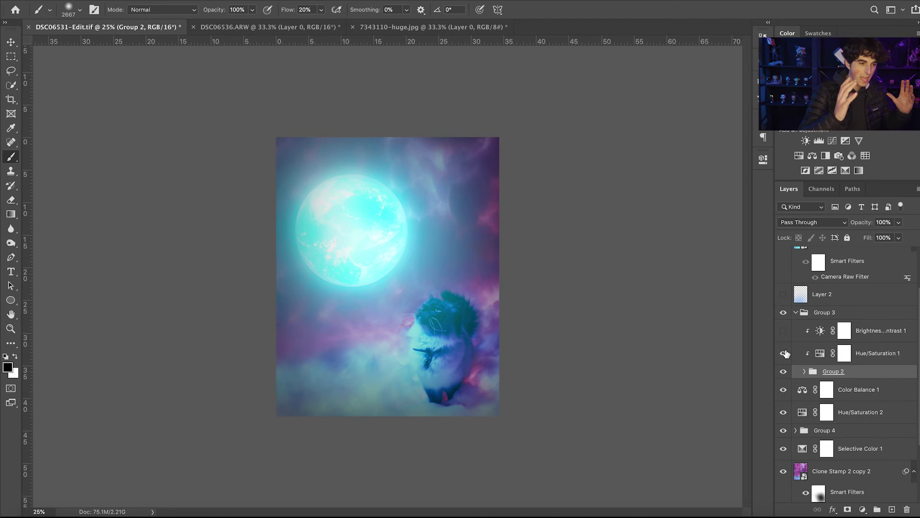
double_click(820, 354)
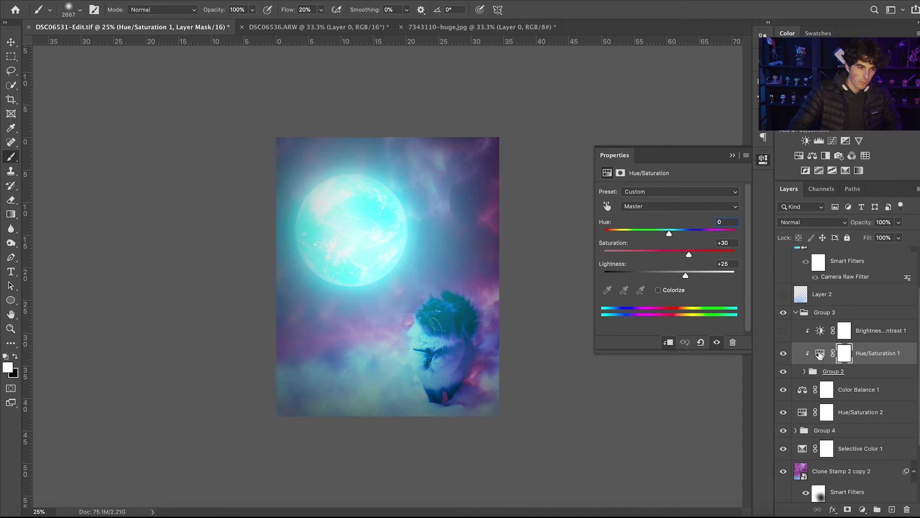
click(667, 344)
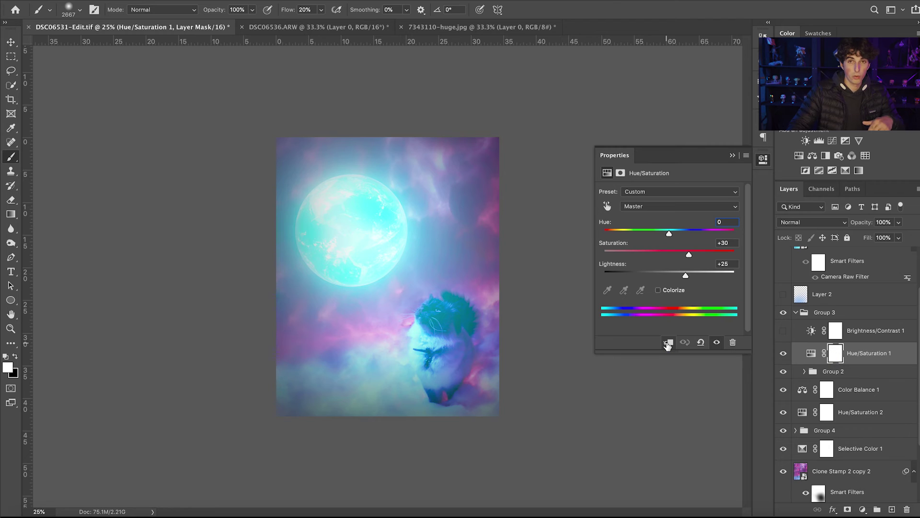
click(667, 343)
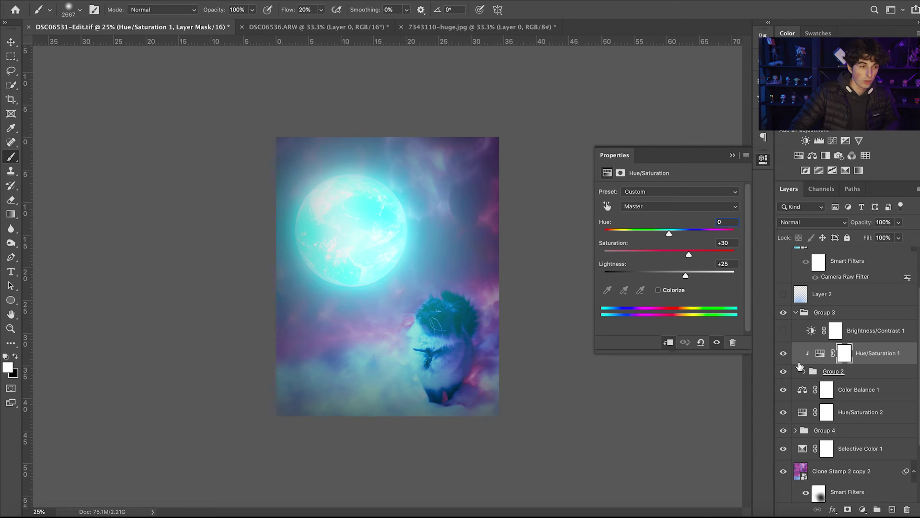
Show Brightness/Contrast 1 in Group 3, compare the image with and without it, and check its settings.
click(784, 334)
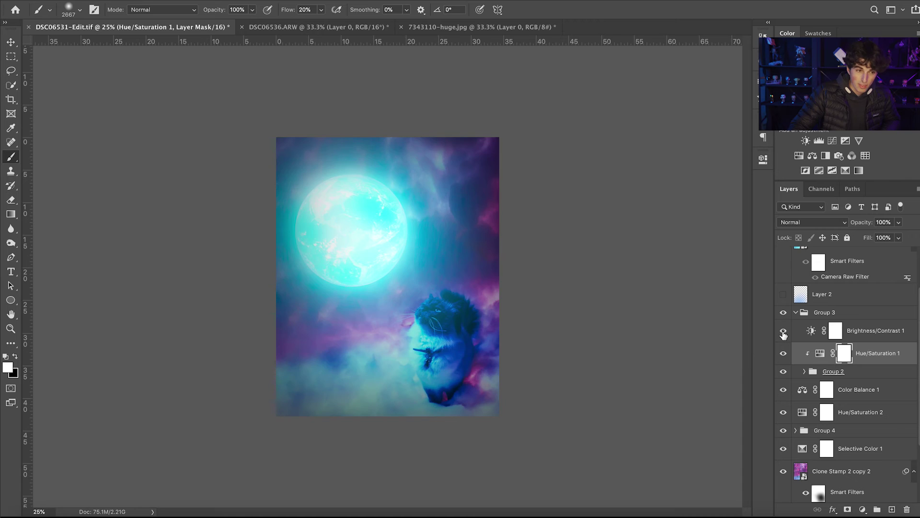
click(784, 332)
click(784, 332)
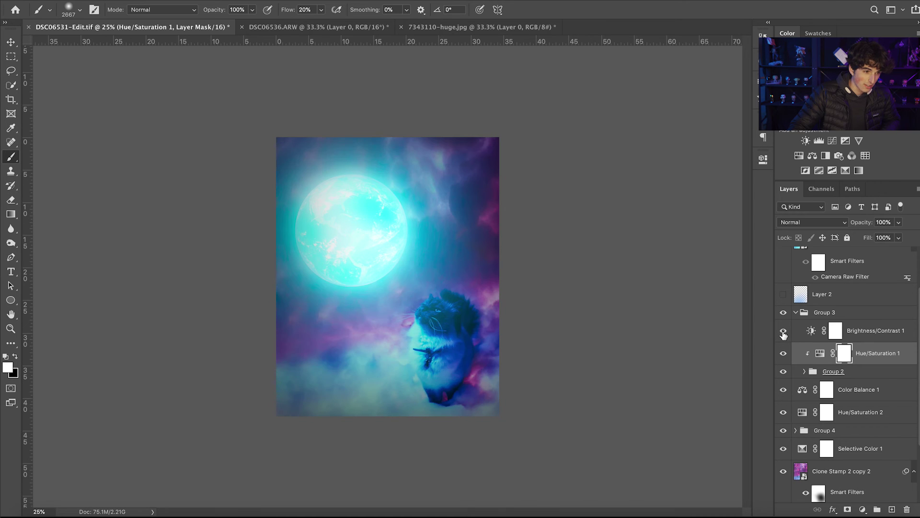
click(811, 333)
double_click(811, 333)
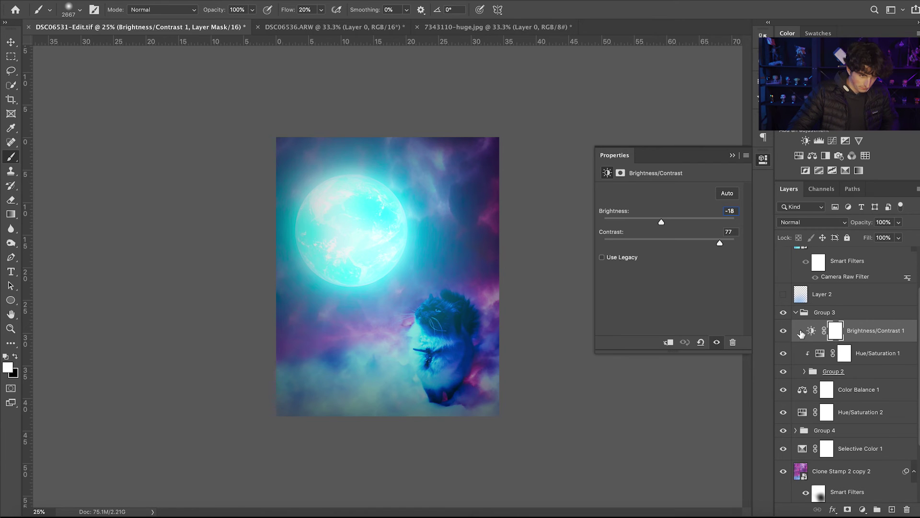
click(804, 333)
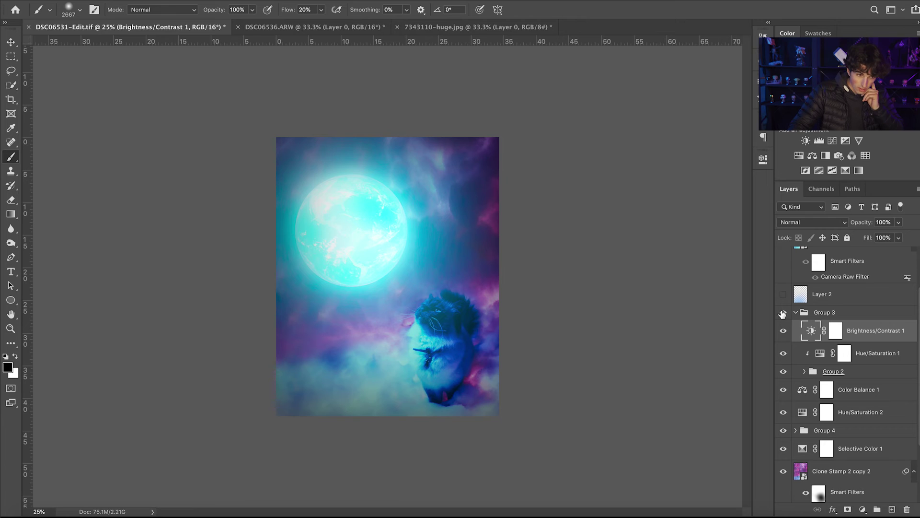
Collapse Group 3, compare the image with and without it, and leave the group hidden.
click(796, 312)
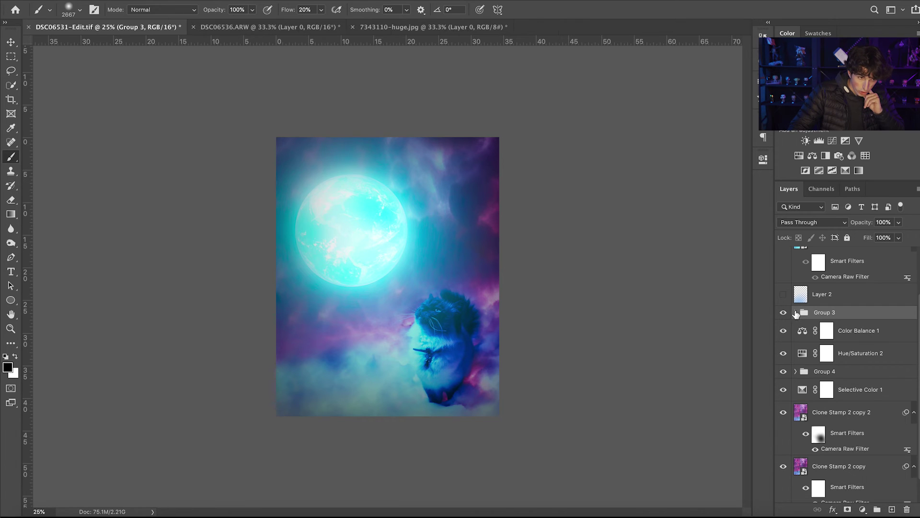
click(783, 313)
click(783, 313)
click(783, 313)
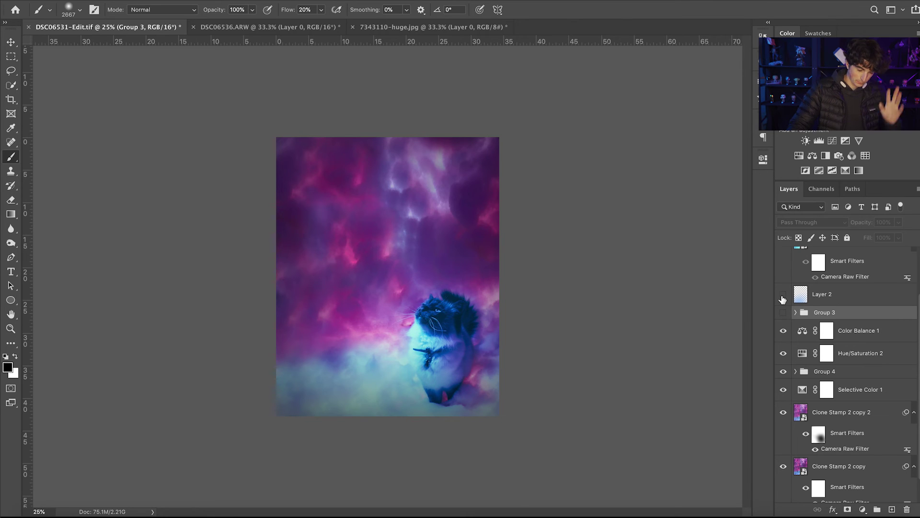
Show the Overlay paint layer Layer 2 and compare the image with and without it.
click(791, 297)
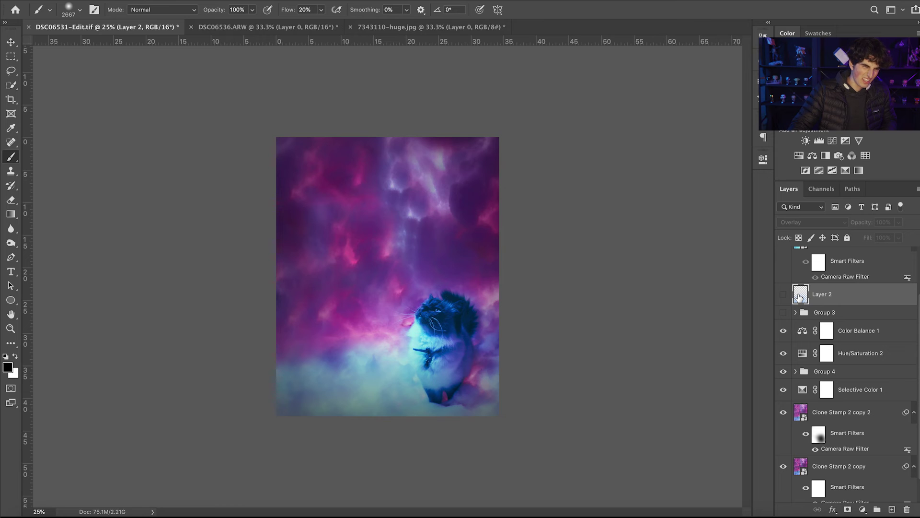
click(783, 295)
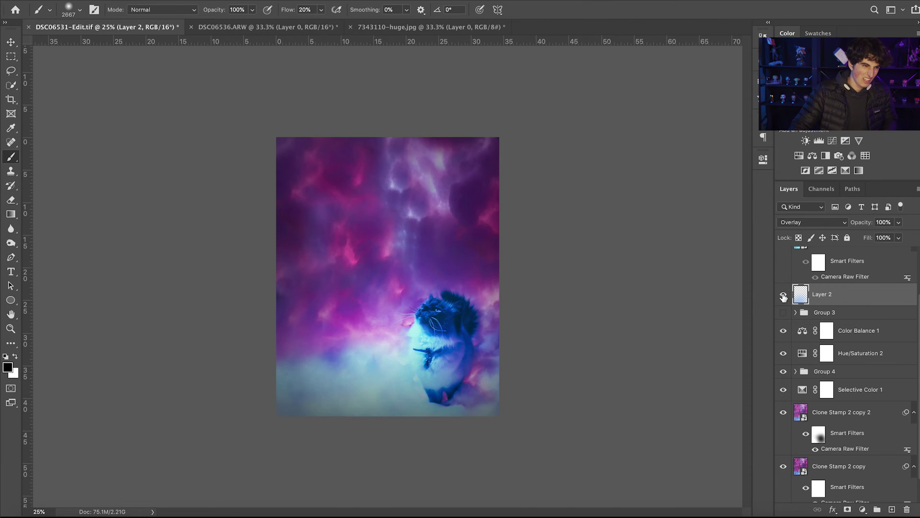
click(783, 296)
click(783, 297)
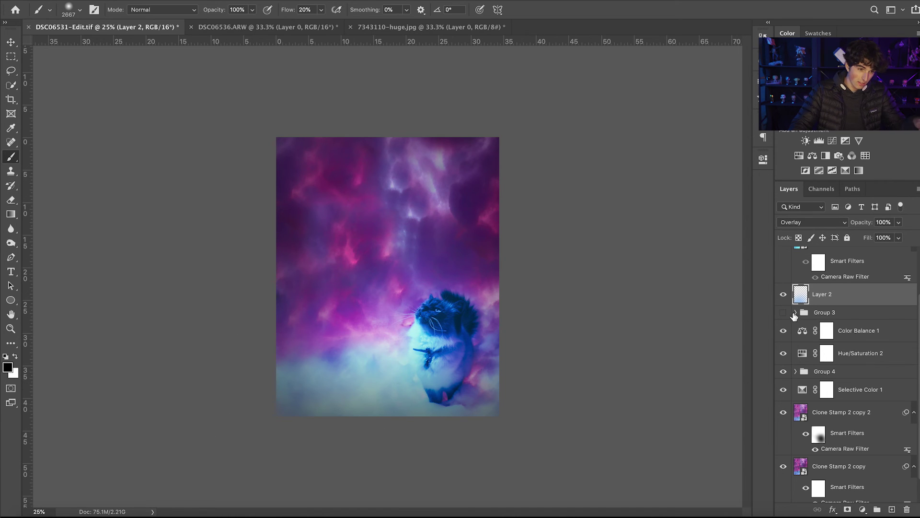
Add a new empty layer above Layer 2 and set its blend mode to Overlay.
click(891, 509)
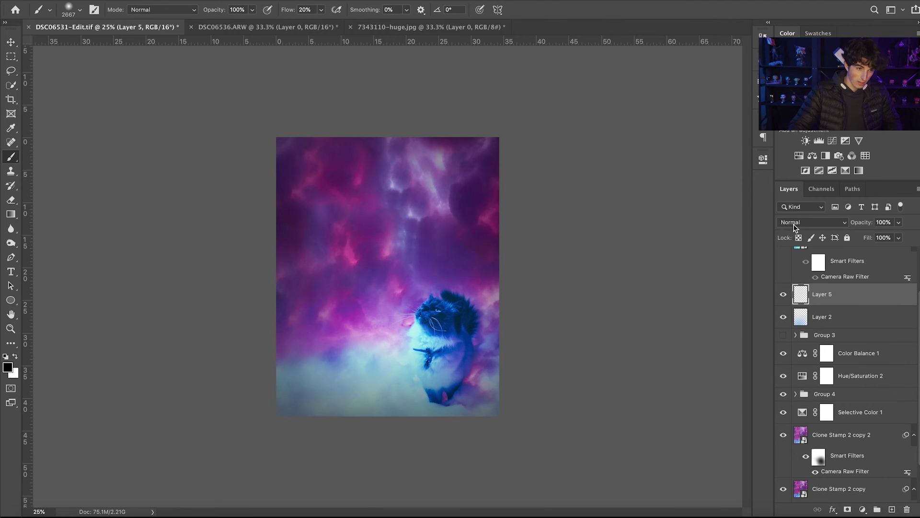
click(796, 223)
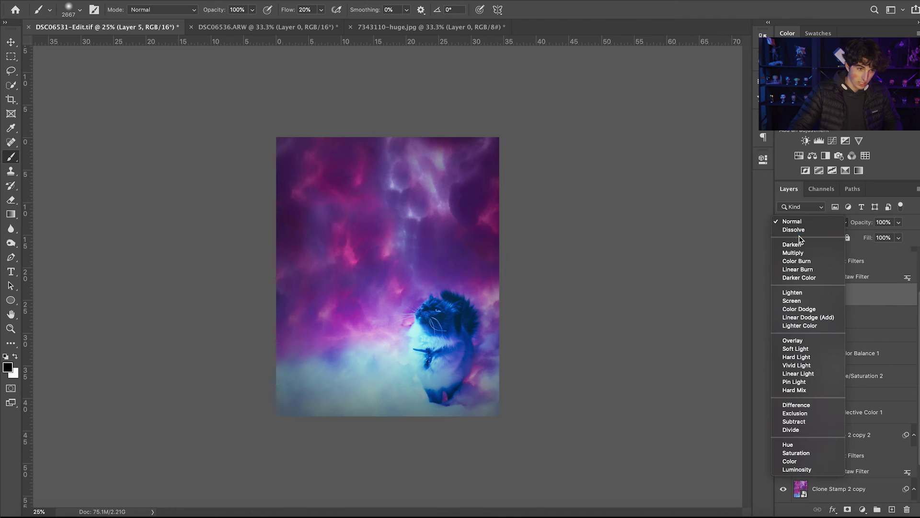
click(795, 340)
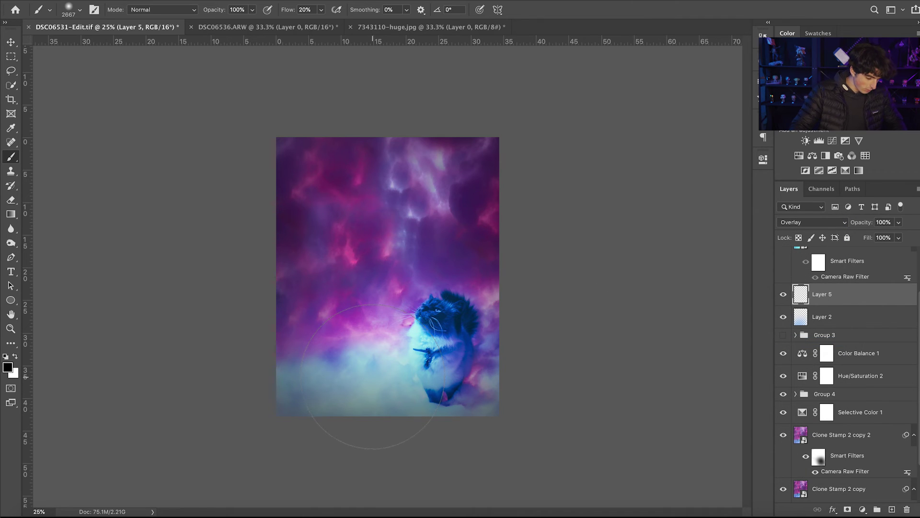
Sample the light blue of the lower clouds as the brush colour and brighten it in the Color Picker.
key(i)
click(385, 368)
key(b)
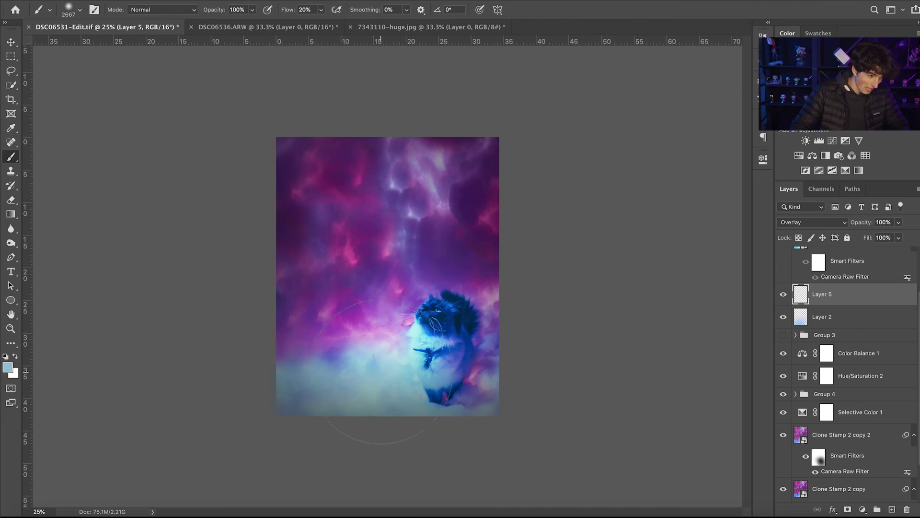
click(14, 365)
drag(461, 253, 461, 212)
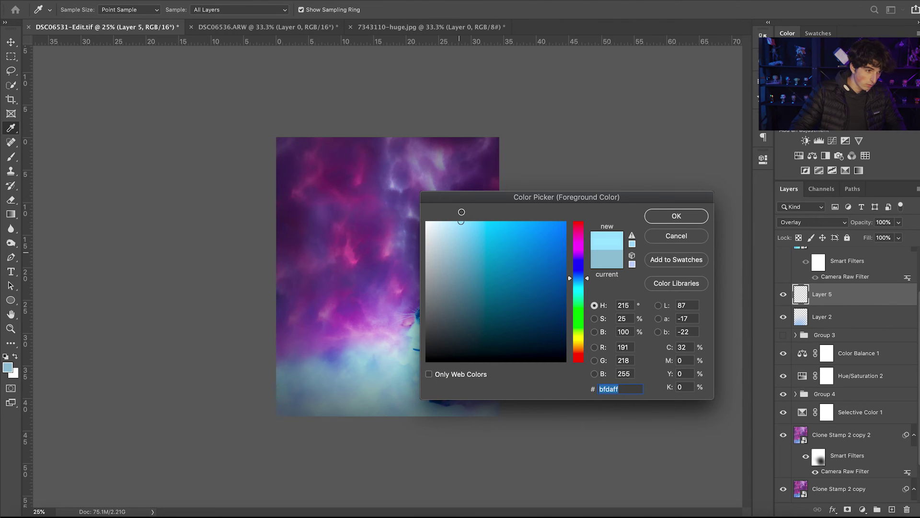
click(676, 216)
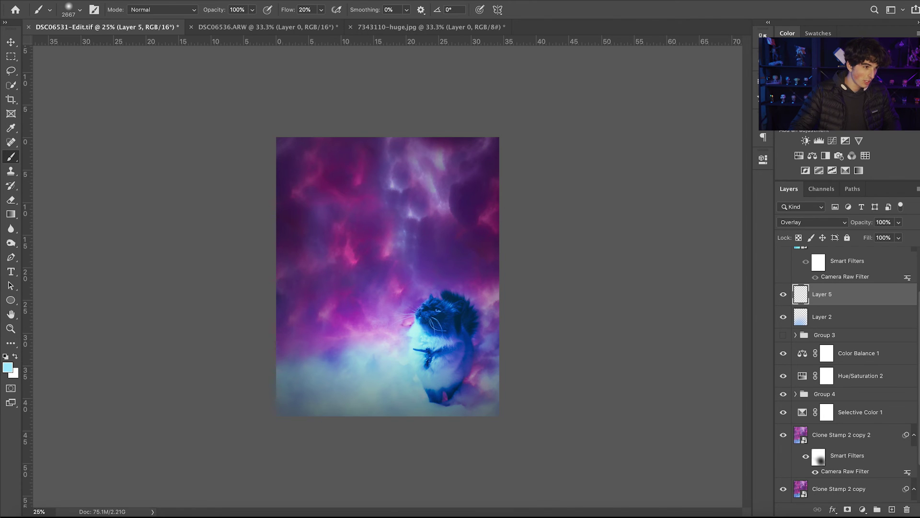
Set the brush flow to 5% and paint soft light blue over the lower clouds and around the cat.
click(306, 10)
text(5)
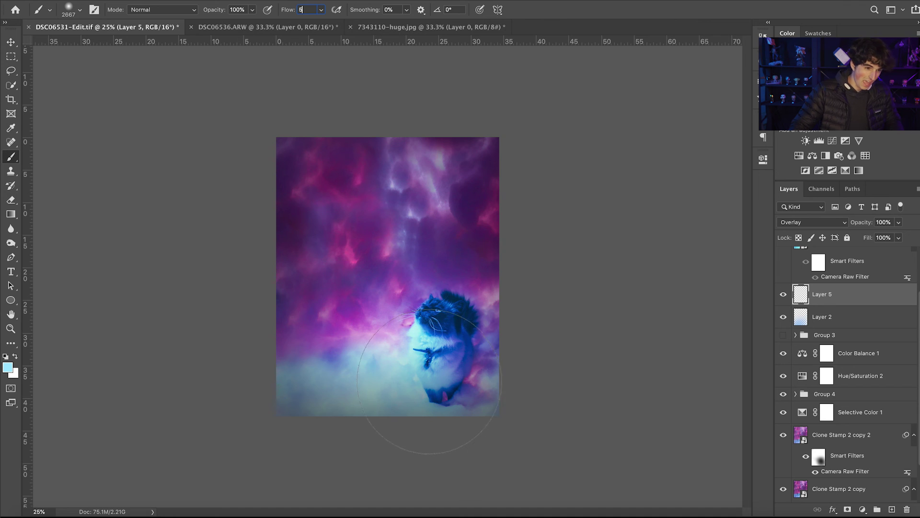
key(Return)
mouse_move(332, 390)
mouse_down()
mouse_move(308, 388)
mouse_move(423, 361)
mouse_move(329, 371)
mouse_move(437, 342)
mouse_move(467, 349)
mouse_move(305, 380)
mouse_move(456, 357)
mouse_move(397, 360)
mouse_move(310, 386)
mouse_move(340, 387)
mouse_move(475, 343)
mouse_move(299, 373)
mouse_up()
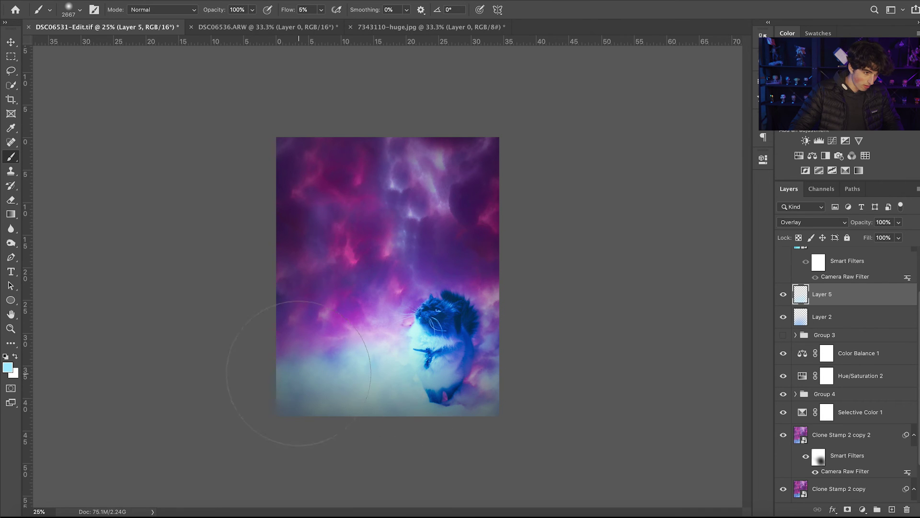
mouse_move(455, 352)
mouse_down()
mouse_move(327, 385)
mouse_move(488, 349)
mouse_up()
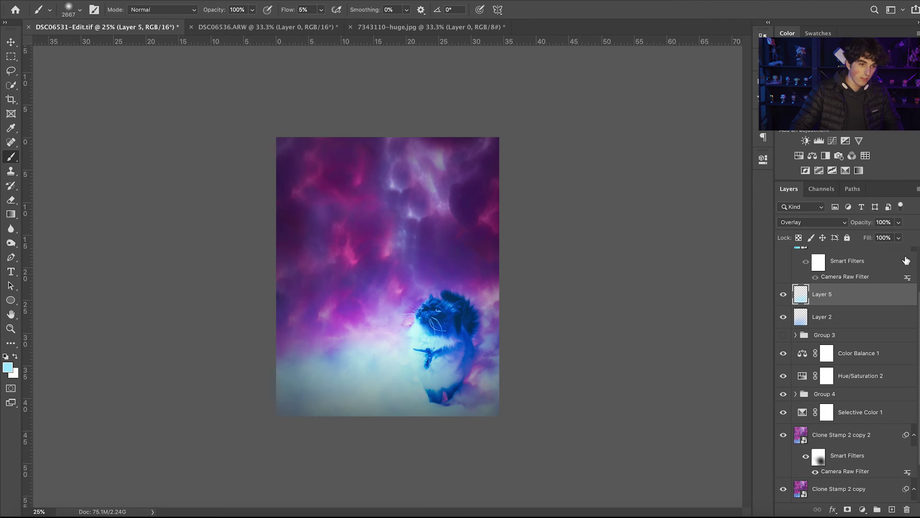
Compare the image with and without the newly painted Overlay layer, and delete that layer.
click(782, 294)
click(782, 294)
click(781, 296)
click(781, 295)
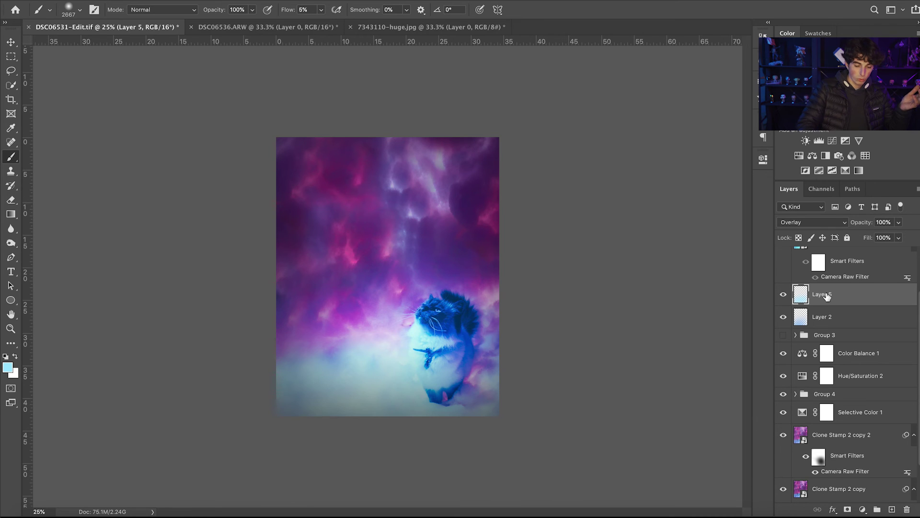
key(BackSpace)
Show Group 3 again, comparing the effect of Layer 2 both without and with the glowing Earth.
click(782, 297)
click(783, 297)
click(783, 296)
click(783, 296)
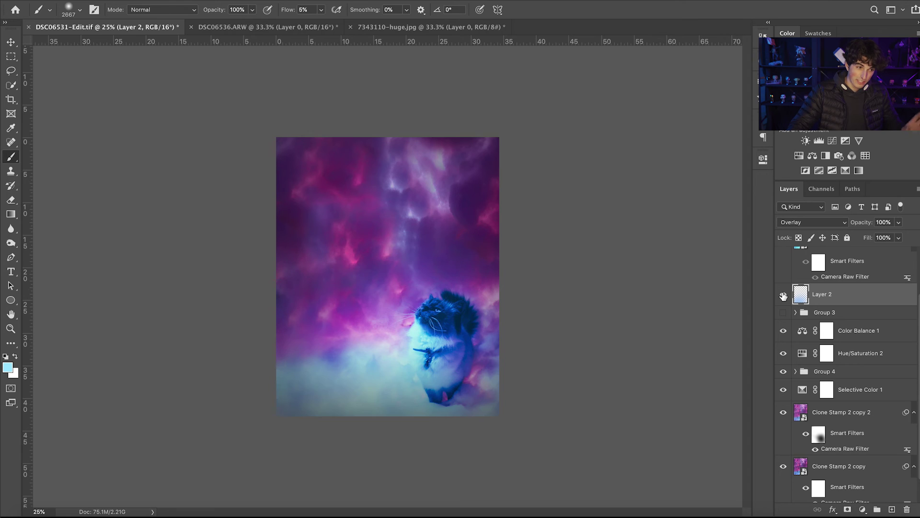
click(784, 312)
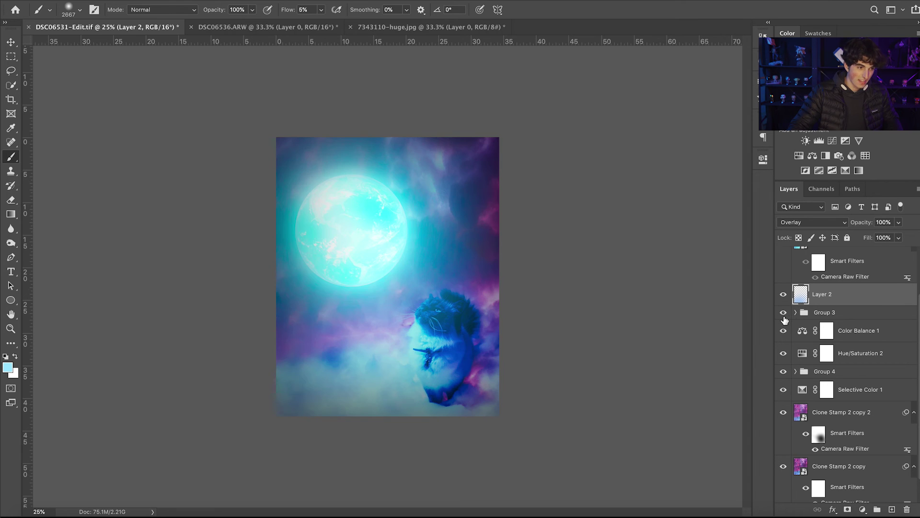
click(784, 297)
click(783, 297)
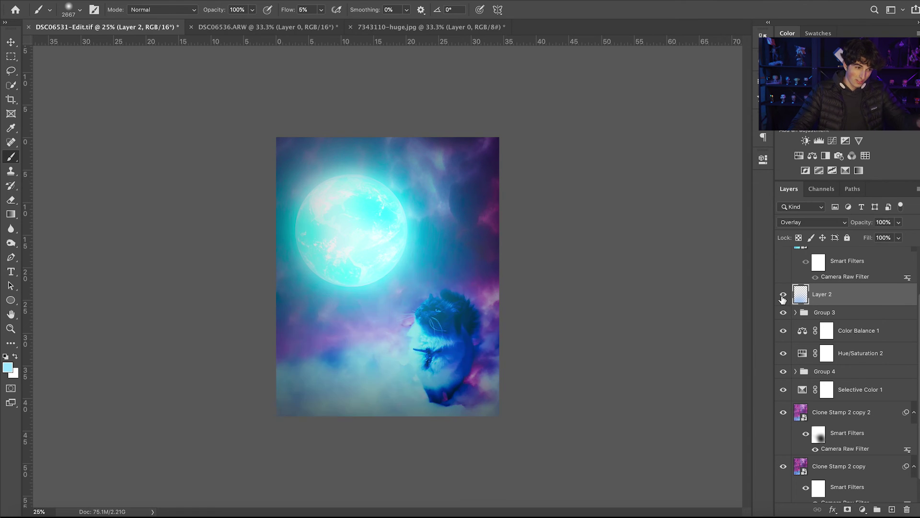
Show Layer 3 with its Camera Raw Filter and the masked Layer 3 copy above it.
scroll(834, 305, up, 4)
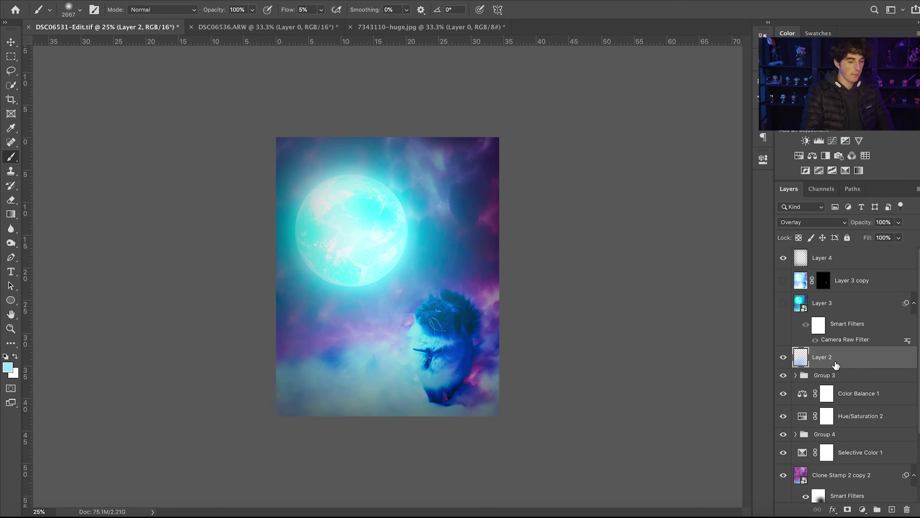
click(782, 303)
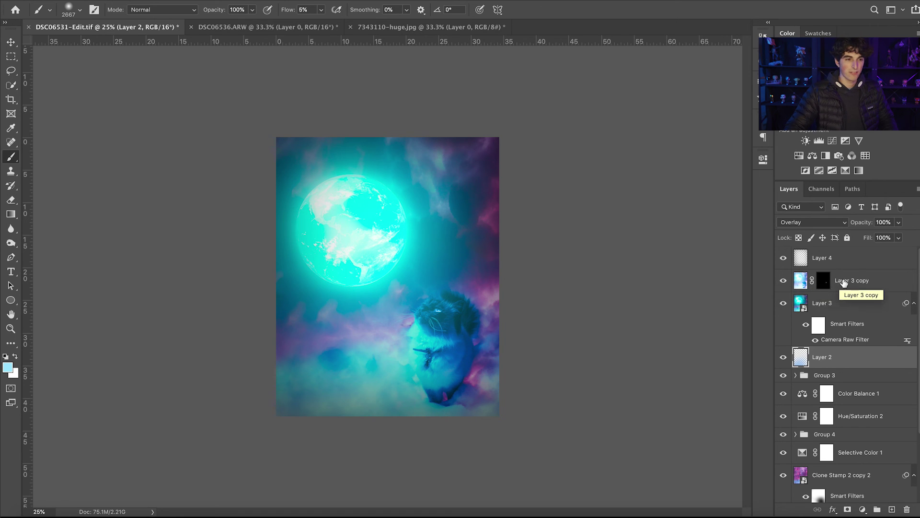
click(783, 280)
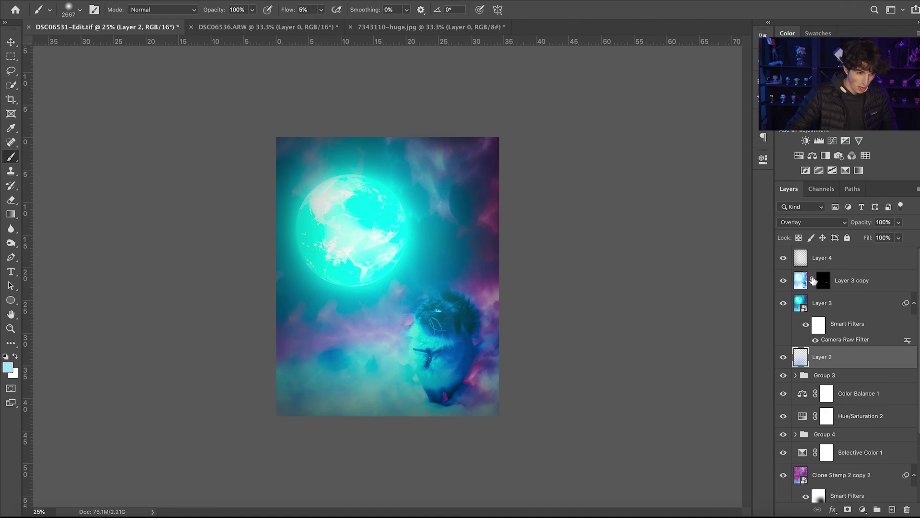
Compare the image with and without Layer 4, leaving this uppermost layer shown.
click(784, 262)
click(784, 259)
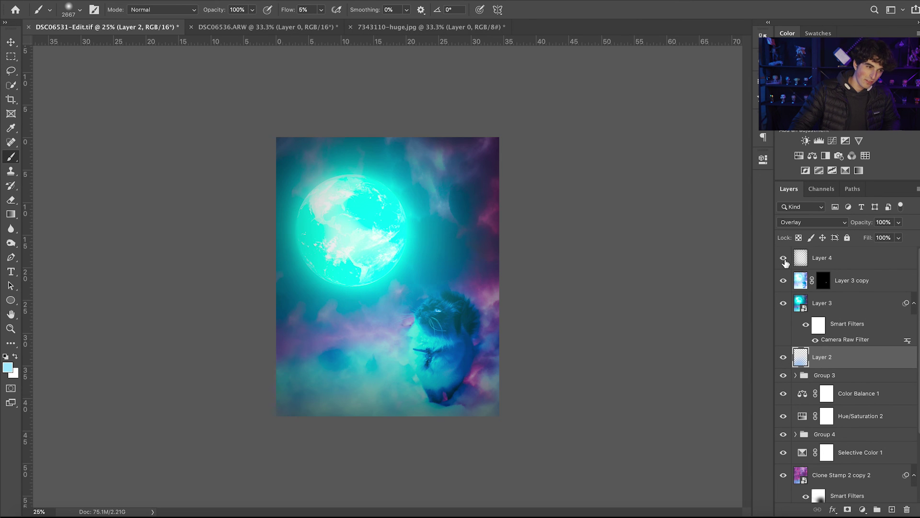
click(784, 260)
click(784, 259)
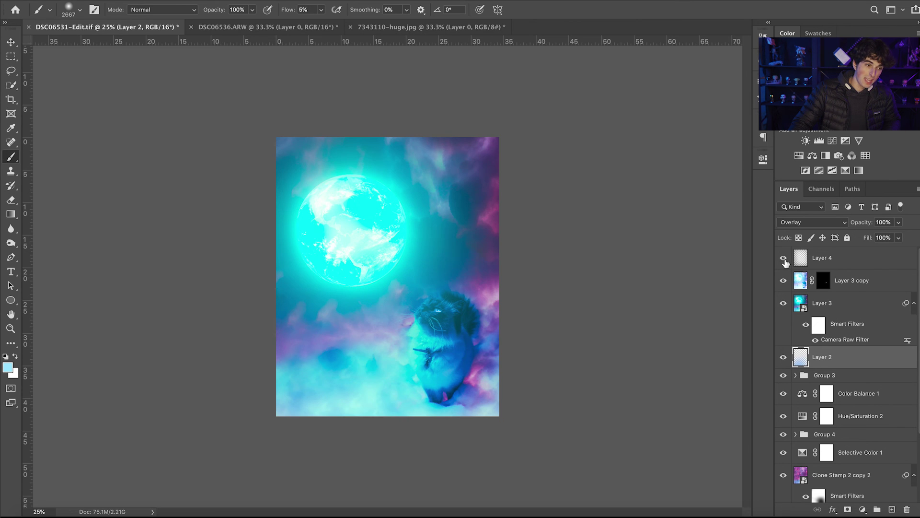